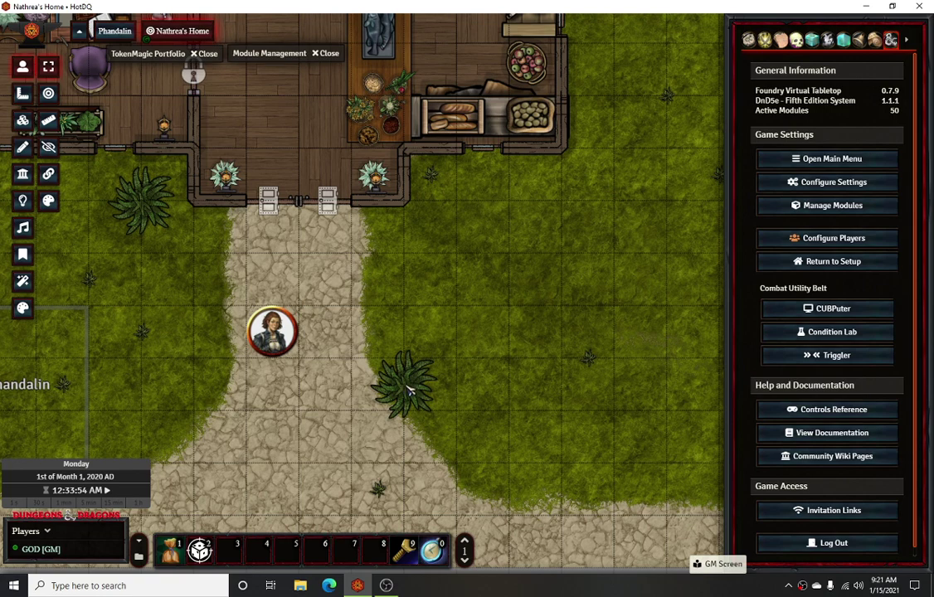
Open Linan Swift's sheet on her empty Spellbook, move it left, and restore Module Management
key(Left)
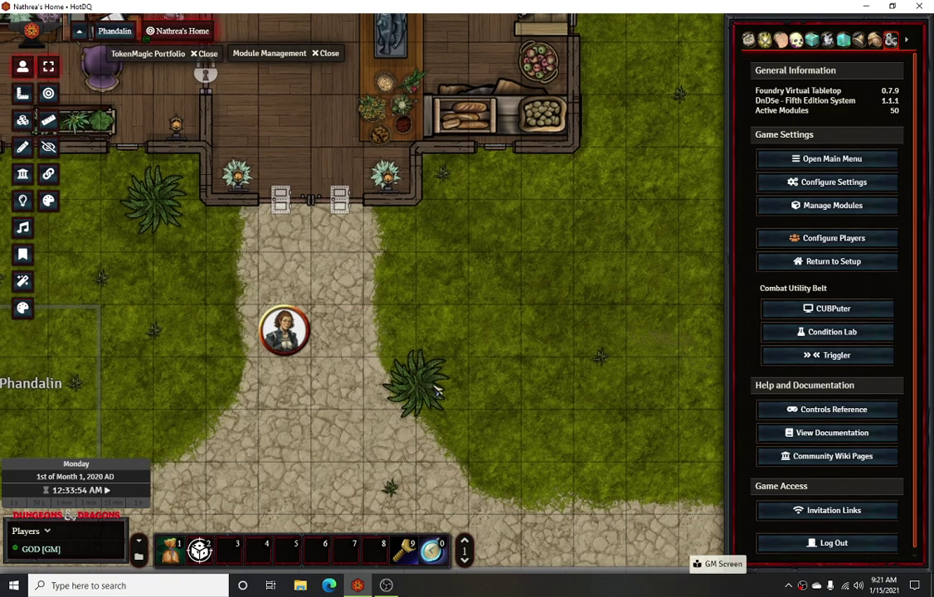
double_click(323, 331)
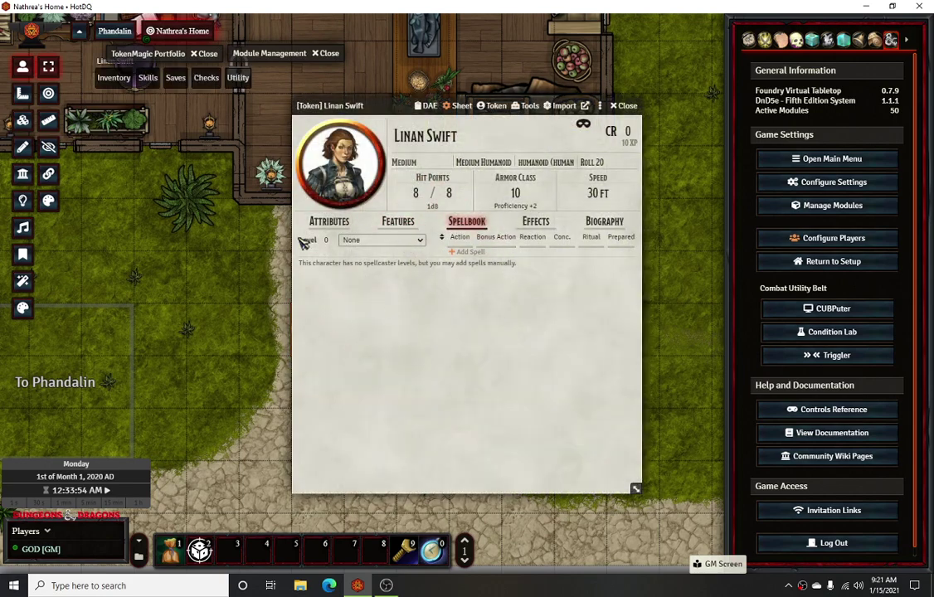
drag(342, 108, 74, 115)
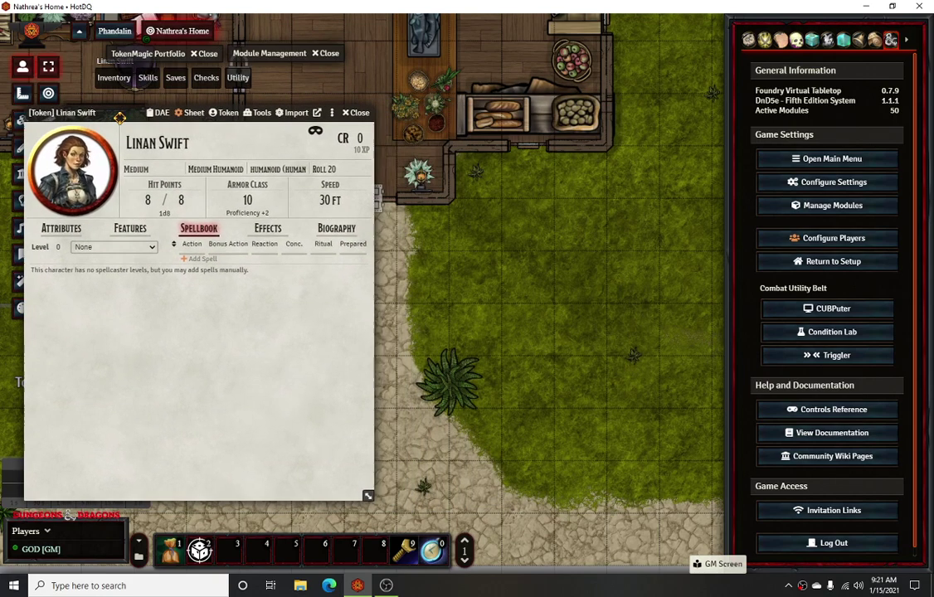
click(832, 205)
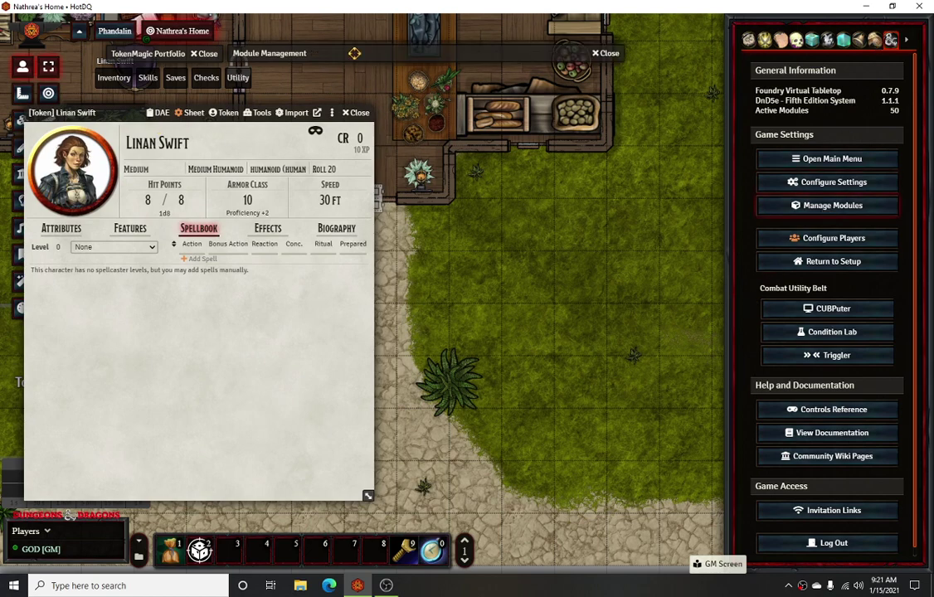
Check the 102 modules, including Token Magic FX and Midi QOL, then close the window
double_click(354, 53)
scroll(329, 290, down, 5)
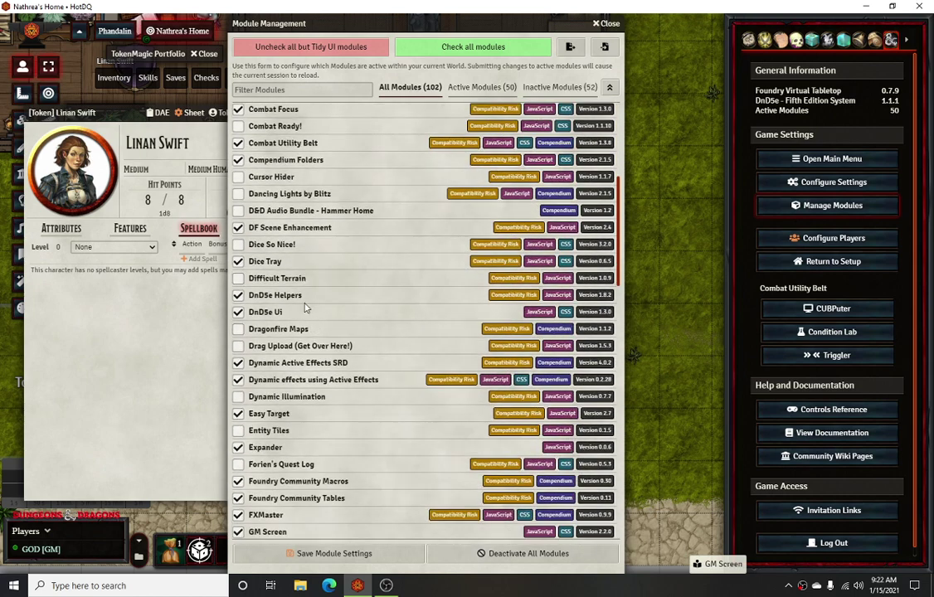
scroll(312, 340, down, 1)
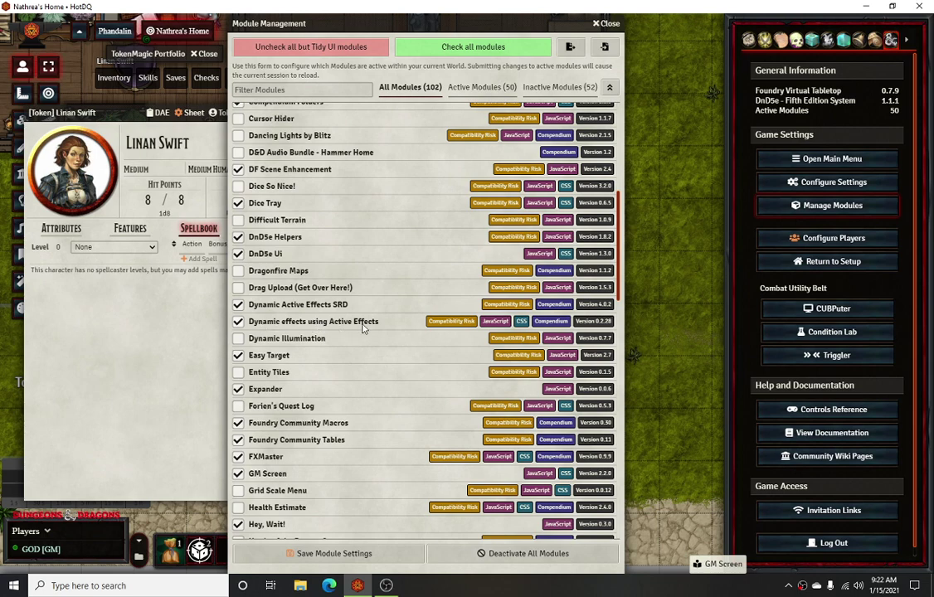
scroll(344, 323, down, 1)
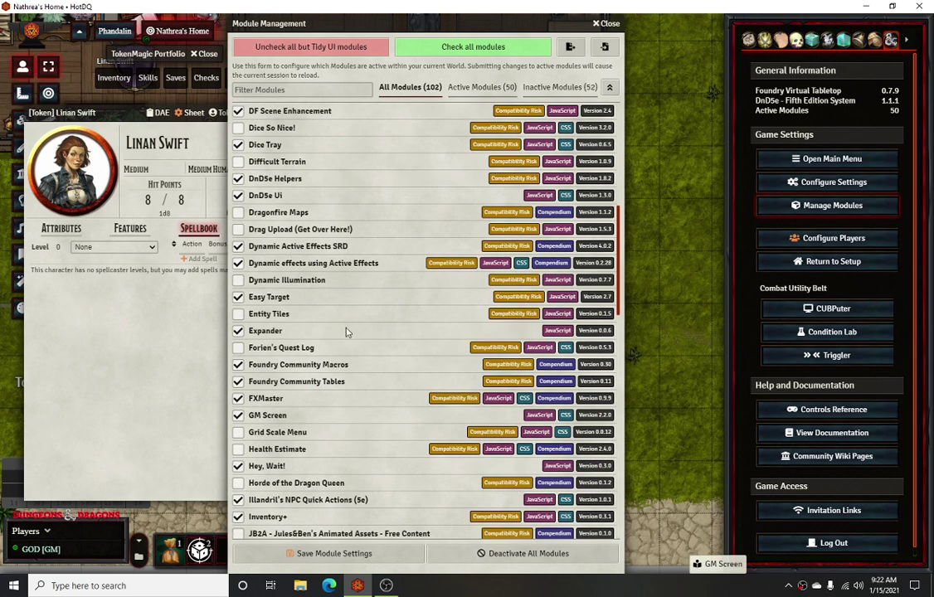
scroll(348, 331, down, 5)
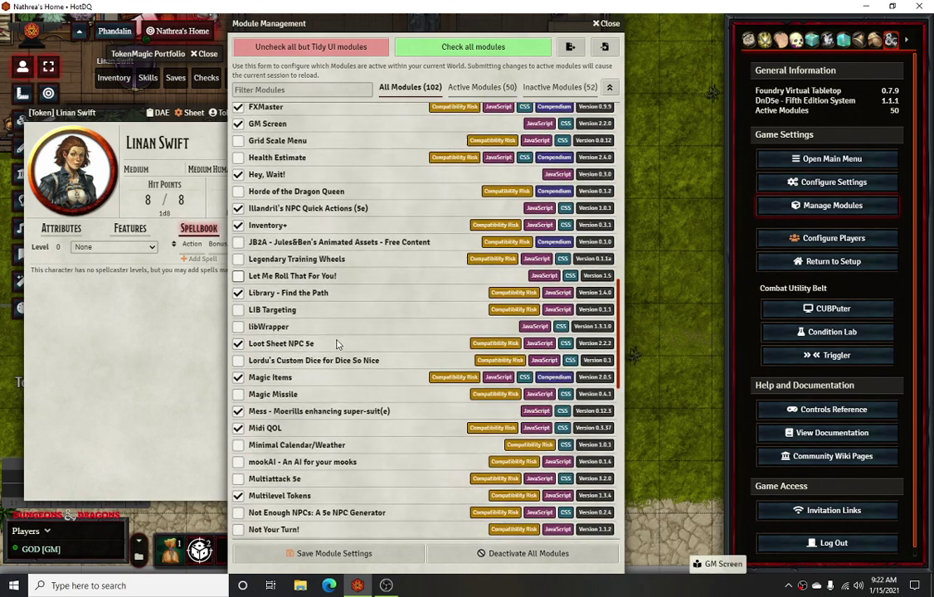
scroll(337, 343, down, 2)
scroll(337, 345, down, 8)
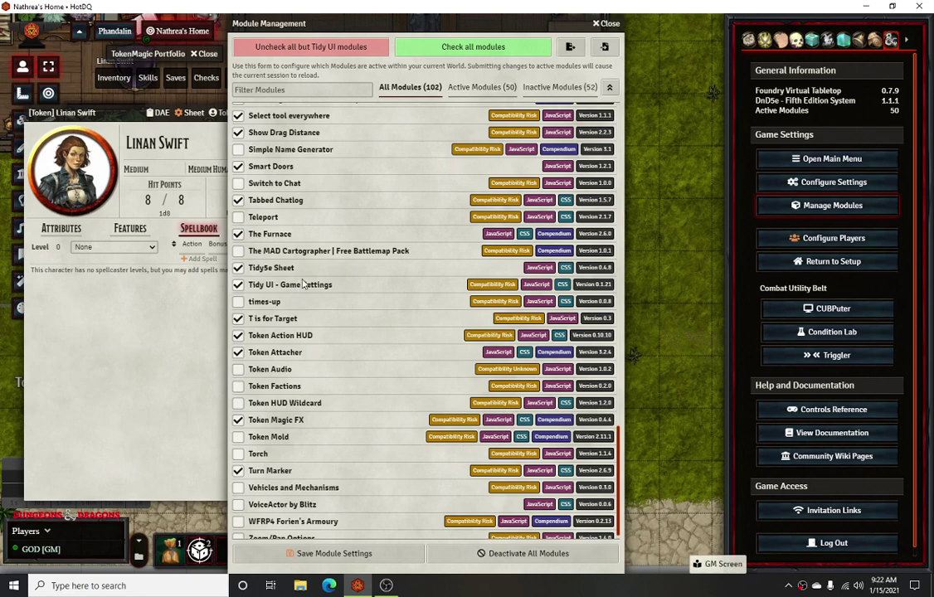
scroll(302, 284, down, 1)
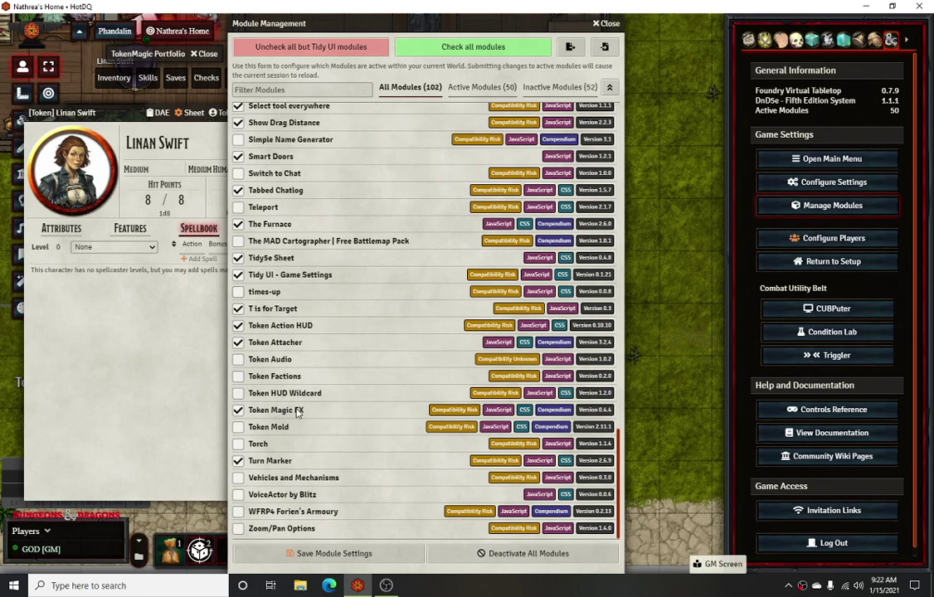
drag(332, 25, 373, 25)
scroll(348, 256, up, 3)
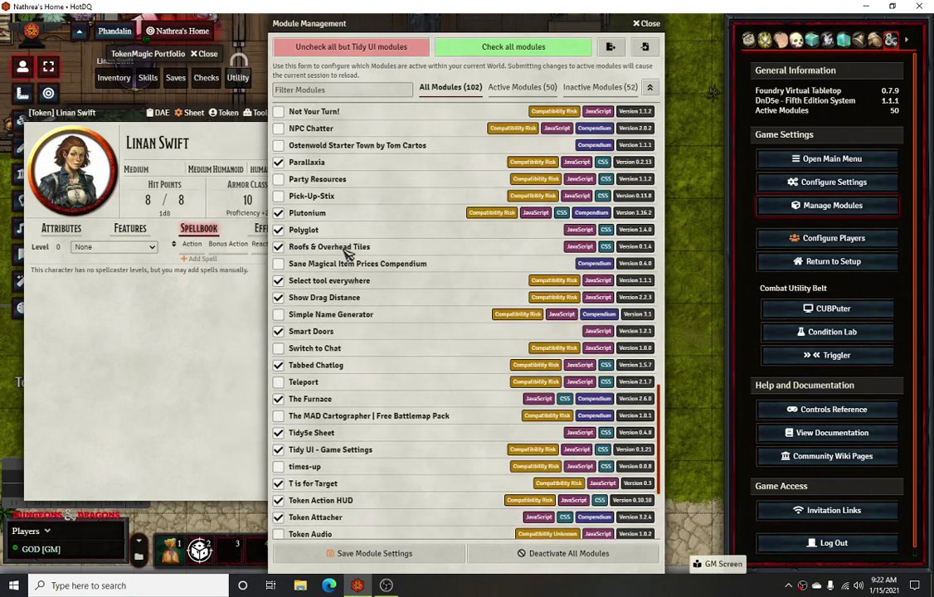
scroll(347, 255, up, 2)
scroll(338, 208, up, 1)
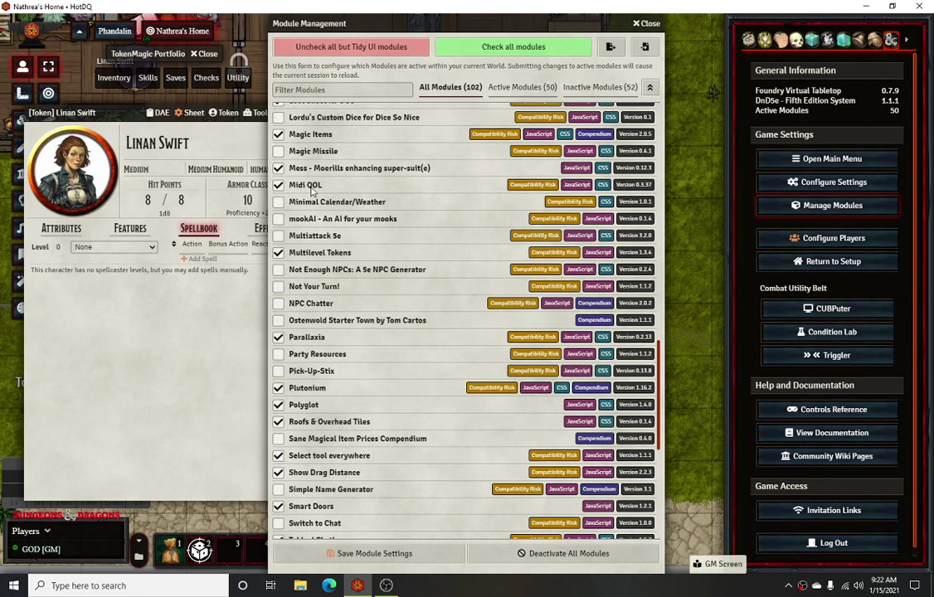
click(646, 24)
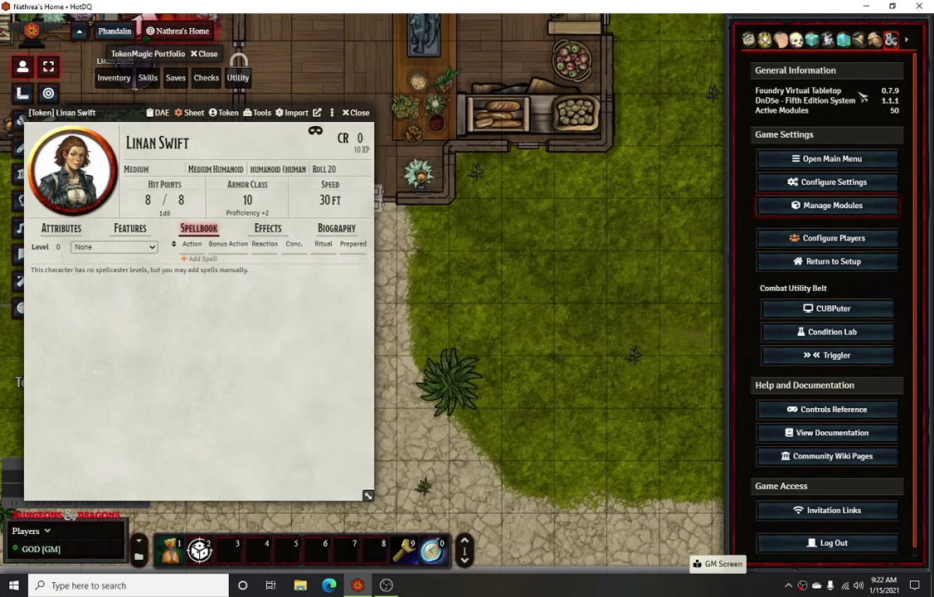
Review Midi QOL's Workflow Settings with Add macro to call on use enabled, then save
click(834, 181)
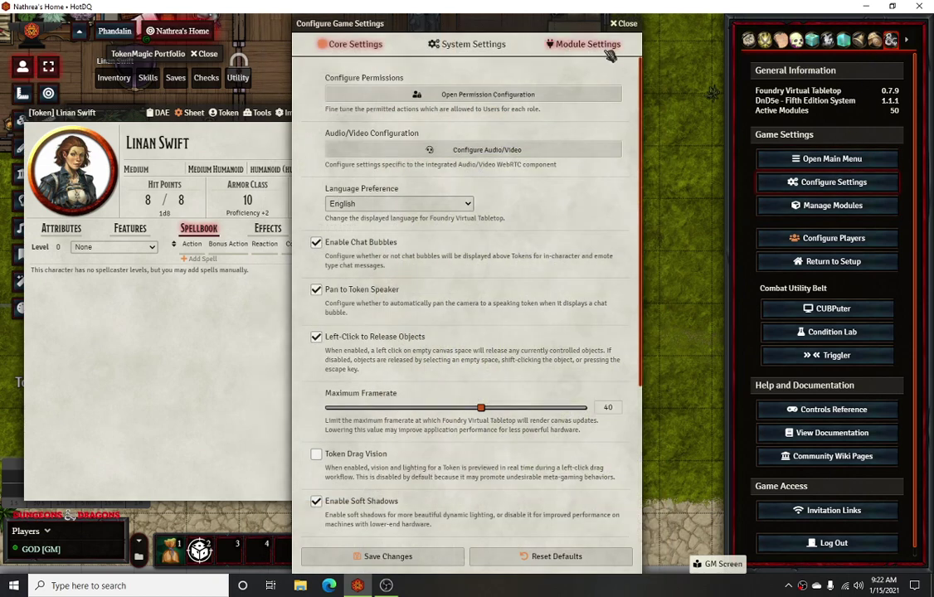
click(609, 49)
scroll(347, 359, down, 3)
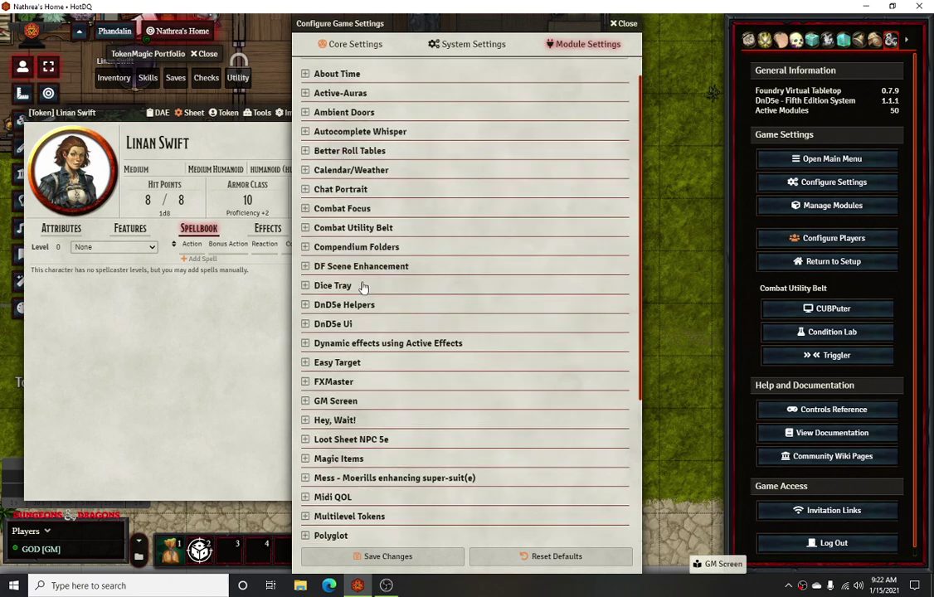
scroll(346, 359, down, 3)
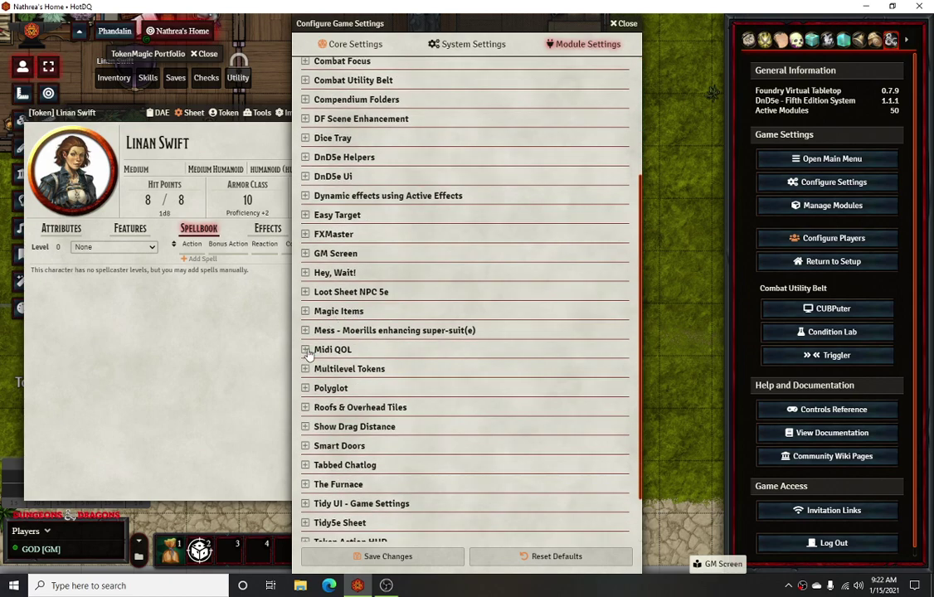
click(307, 351)
scroll(457, 352, down, 2)
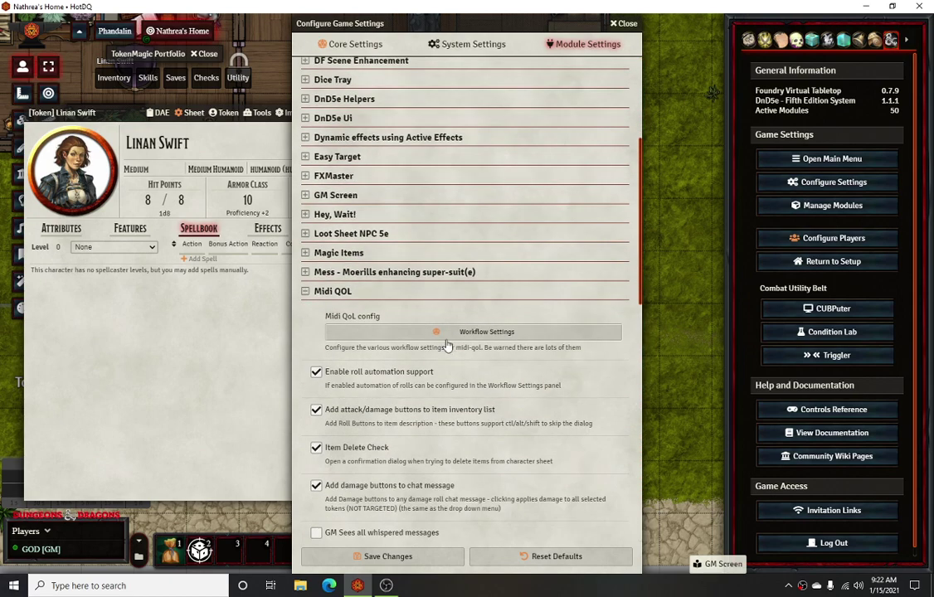
click(445, 333)
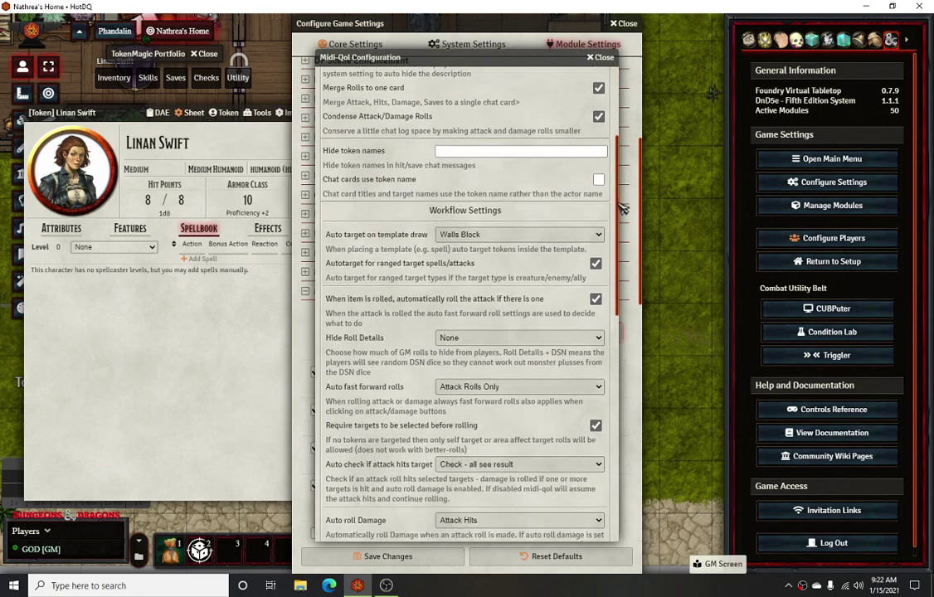
drag(625, 222, 637, 441)
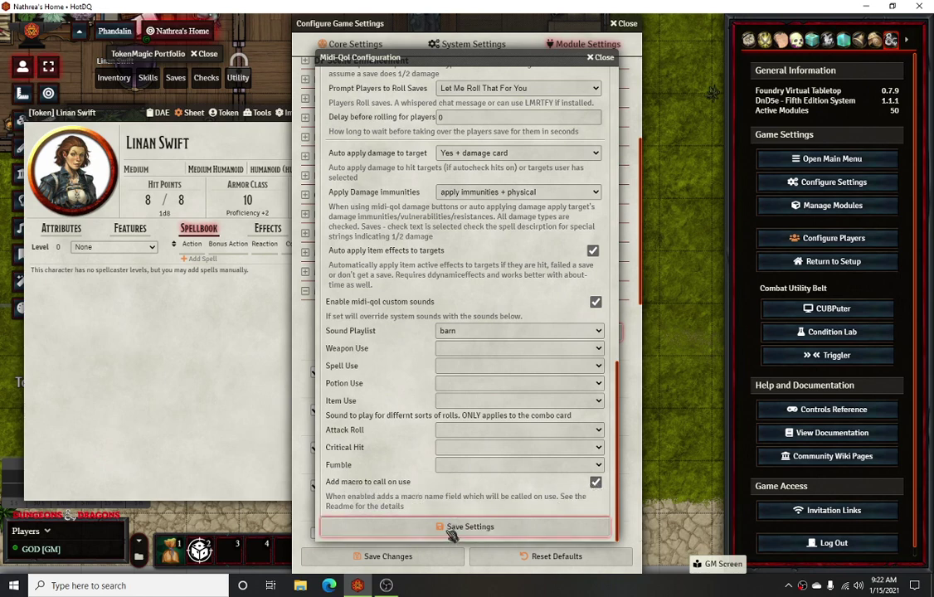
click(494, 527)
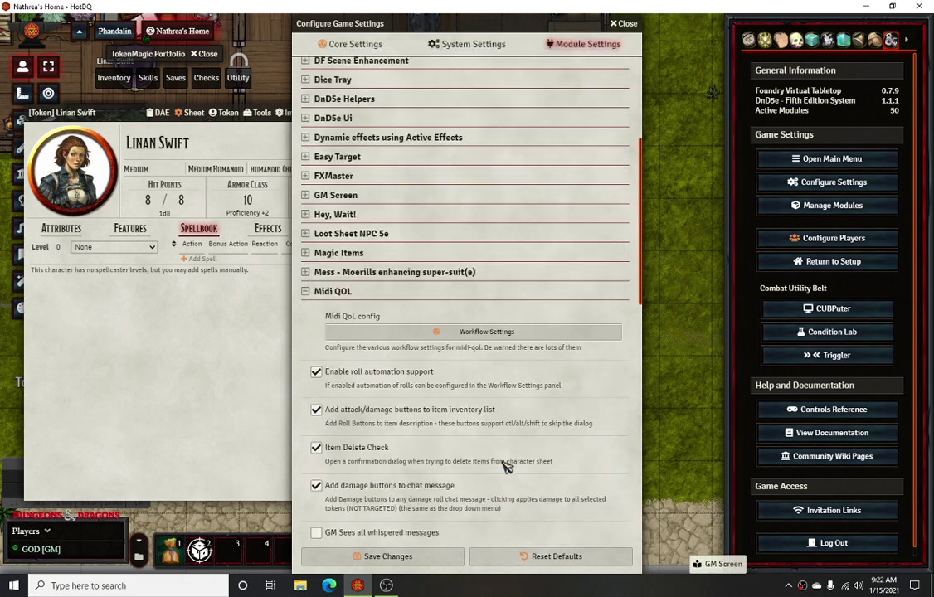
Collapse Midi QOL and look through the Token Magic FX module settings
click(306, 293)
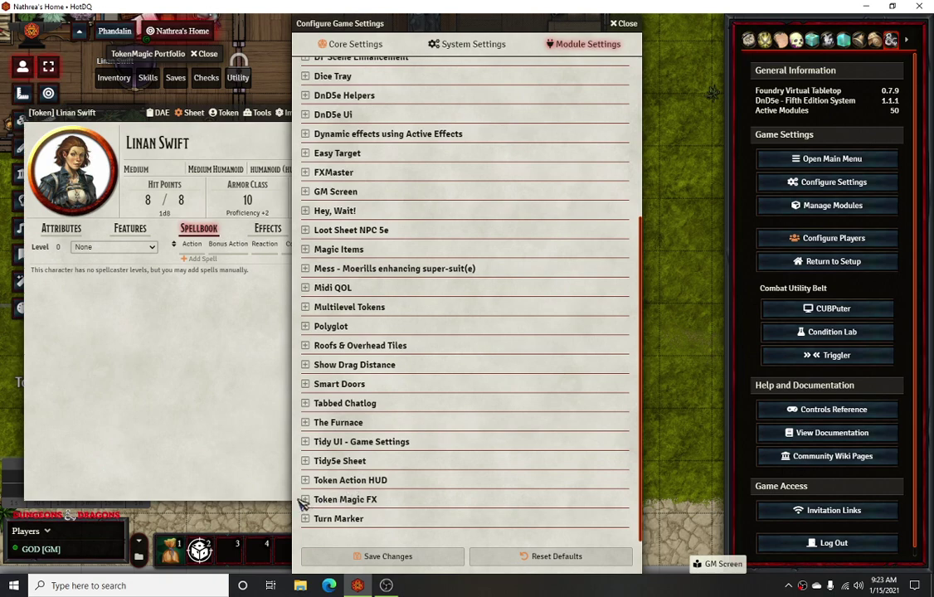
click(304, 501)
scroll(385, 440, down, 3)
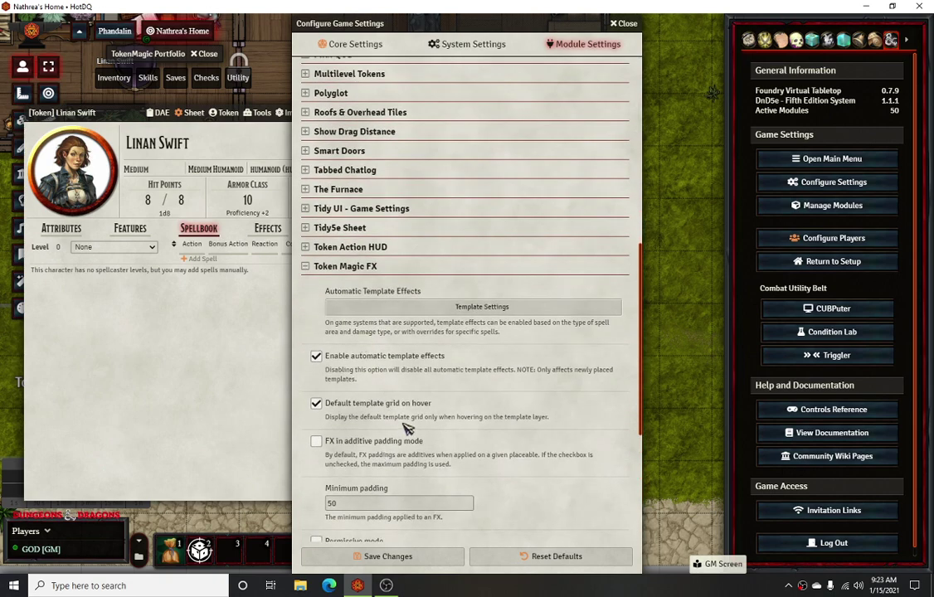
scroll(408, 426, down, 1)
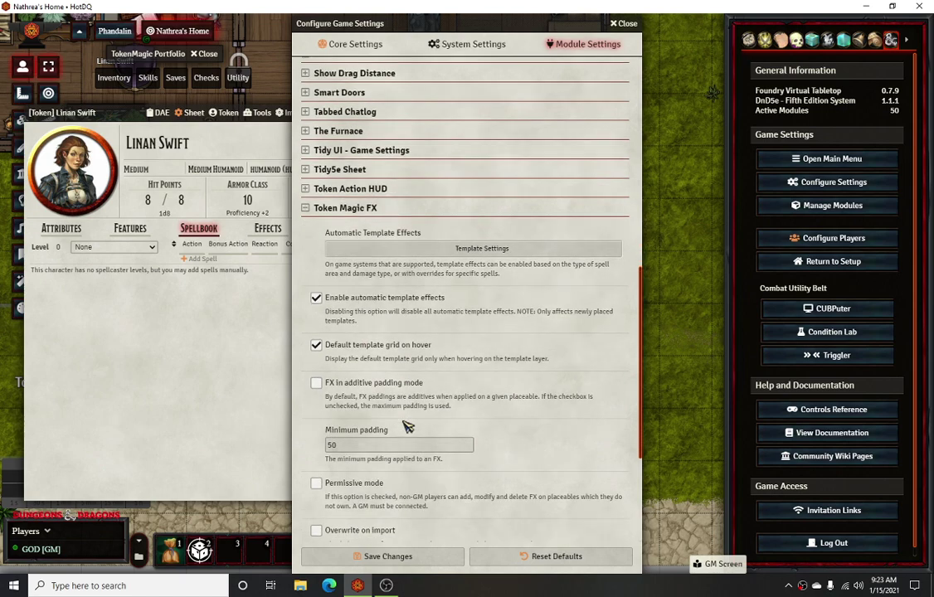
scroll(408, 425, down, 3)
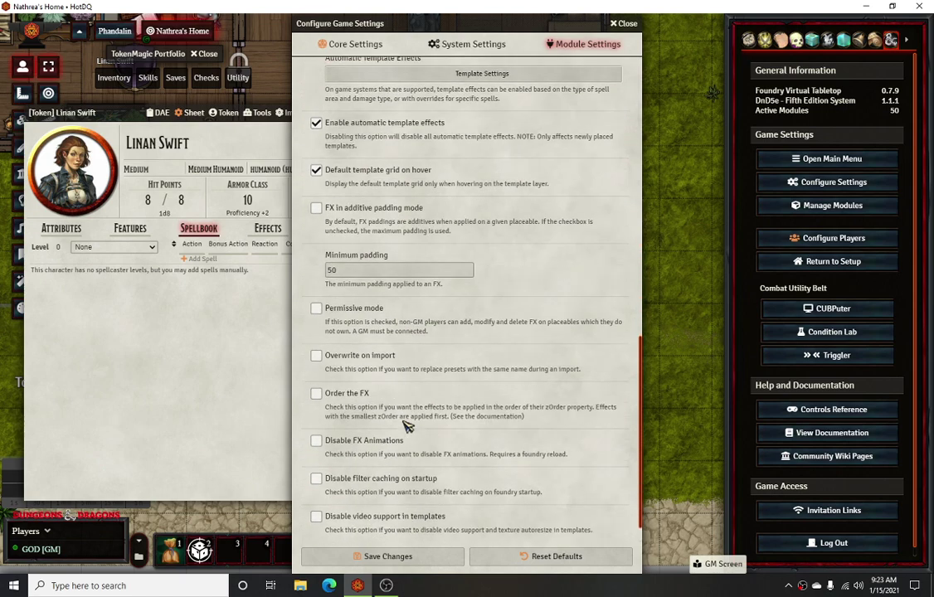
scroll(361, 375, up, 3)
click(331, 206)
scroll(357, 309, up, 2)
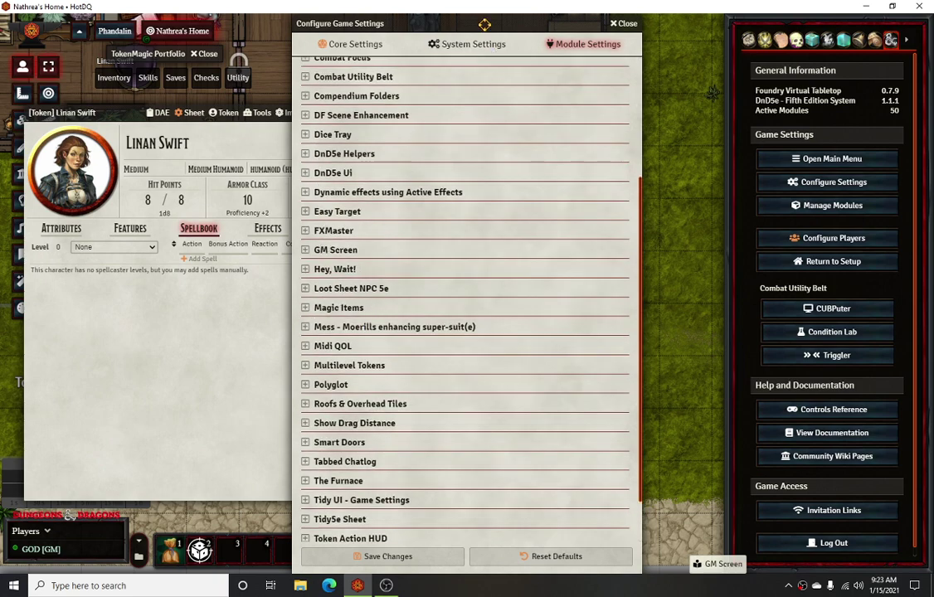
Close the game settings window and shift Linan Swift's sheet slightly right and down
drag(485, 24, 586, 27)
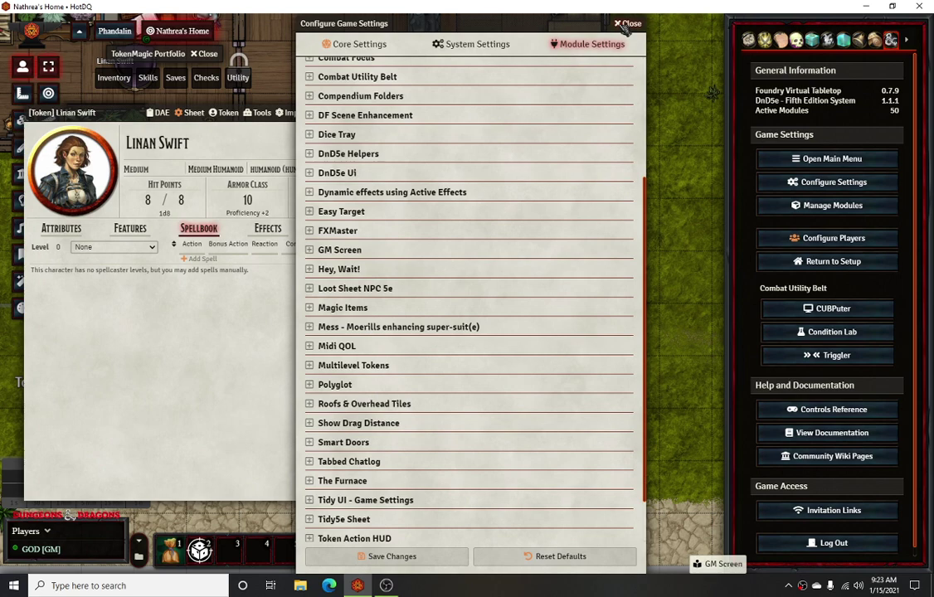
click(626, 24)
drag(119, 115, 130, 125)
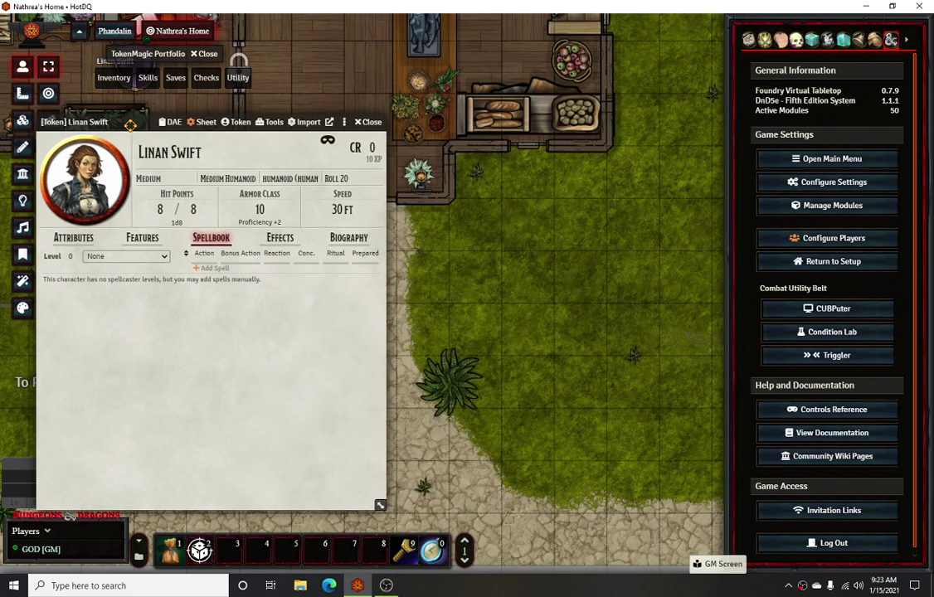
Open the Spells (SRD) compendium and filter it by 'dis'
click(875, 40)
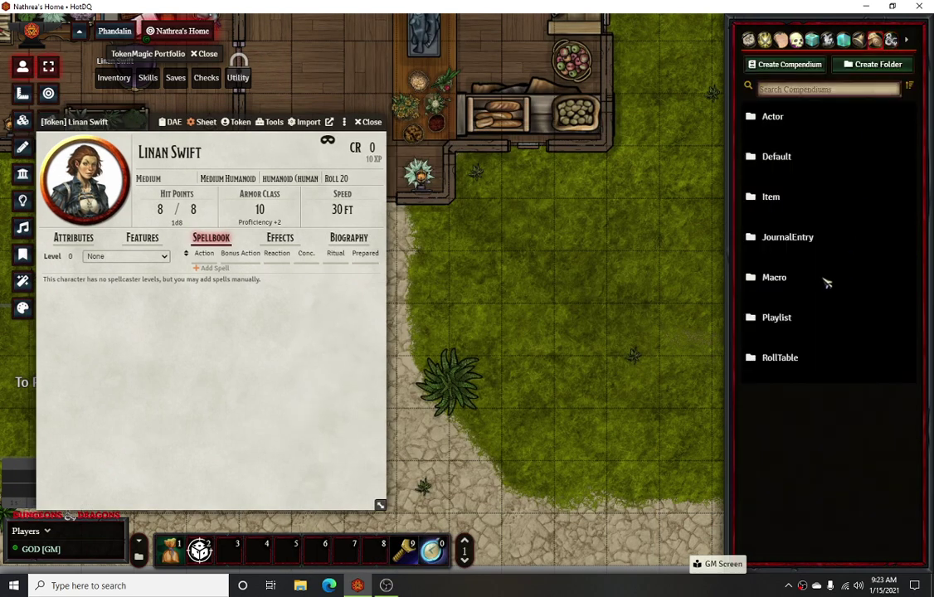
click(772, 199)
scroll(830, 419, down, 5)
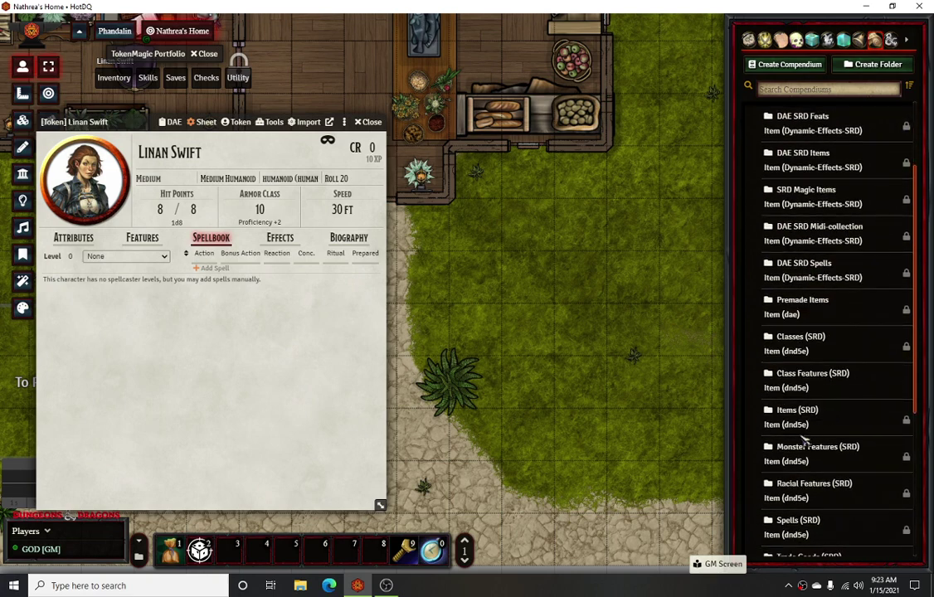
click(787, 411)
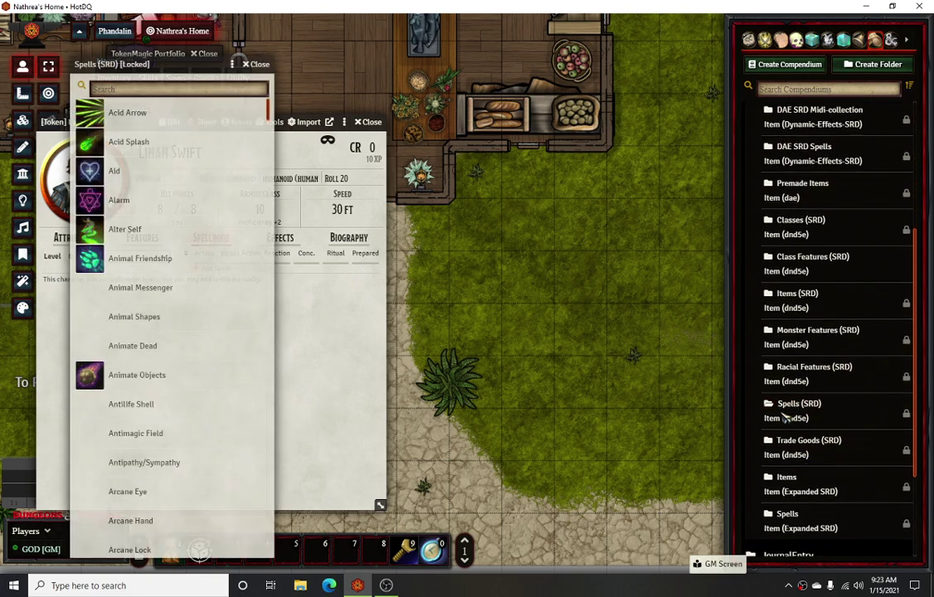
click(149, 88)
text(dis)
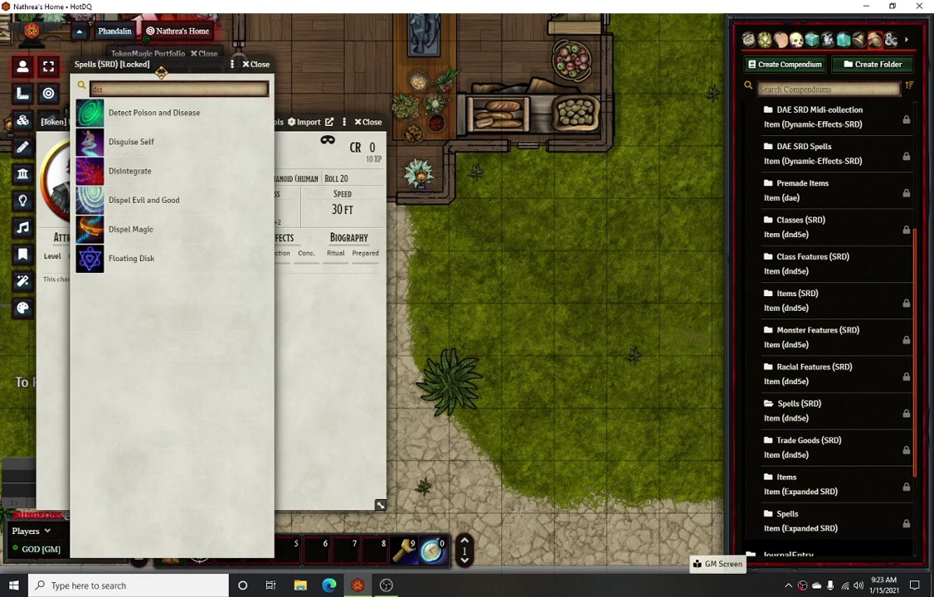
Drop Disguise Self into Linan Swift's spellbook and collapse the compendium
drag(161, 73, 512, 66)
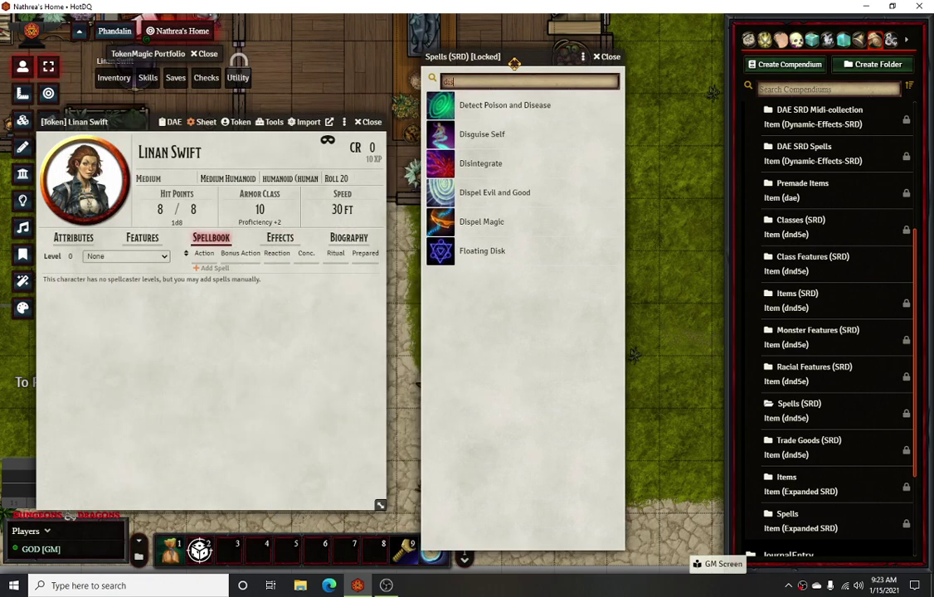
drag(496, 135, 129, 325)
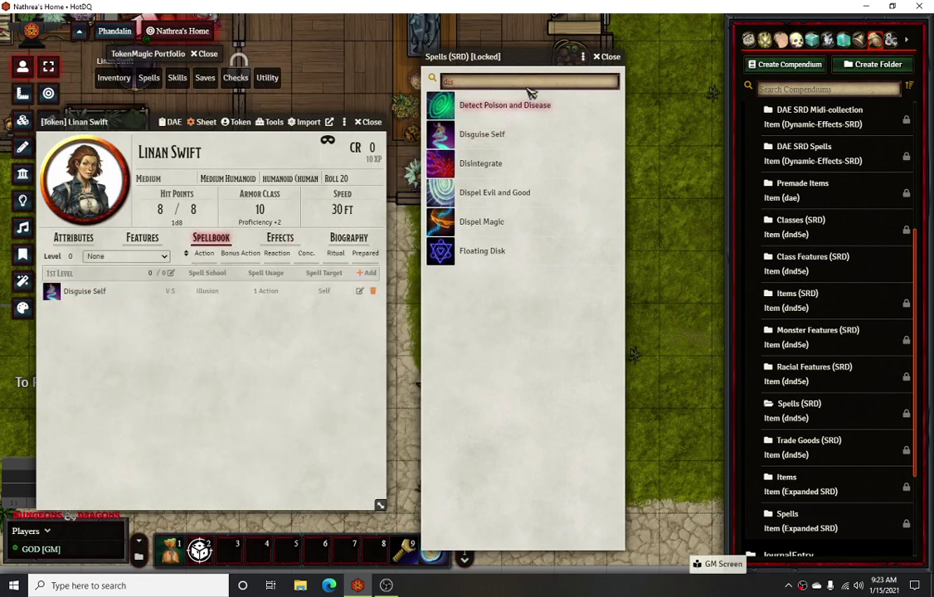
double_click(539, 56)
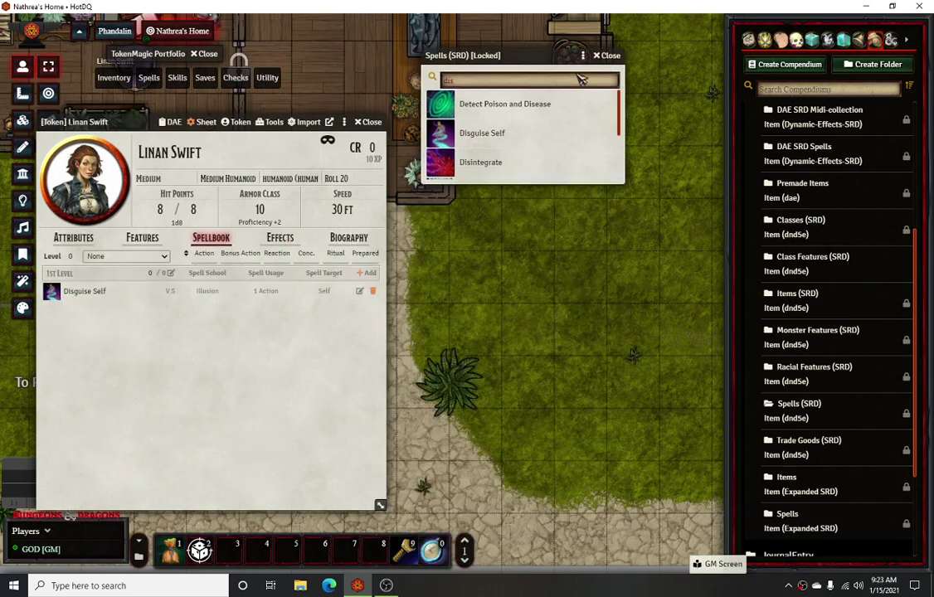
Set Linan Swift's 1st-level spell slots to 3 of 3
click(171, 273)
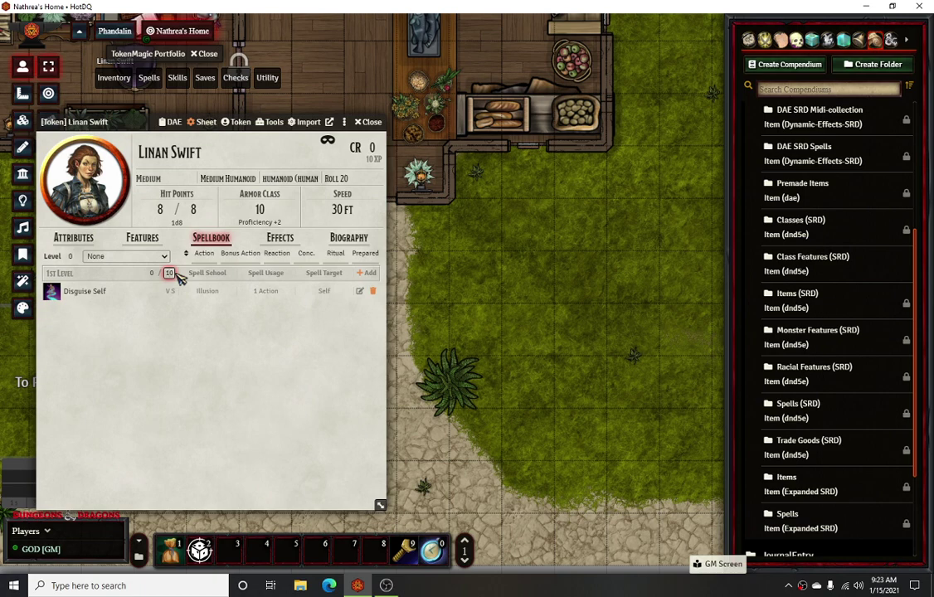
text(30)
key(Return)
click(170, 292)
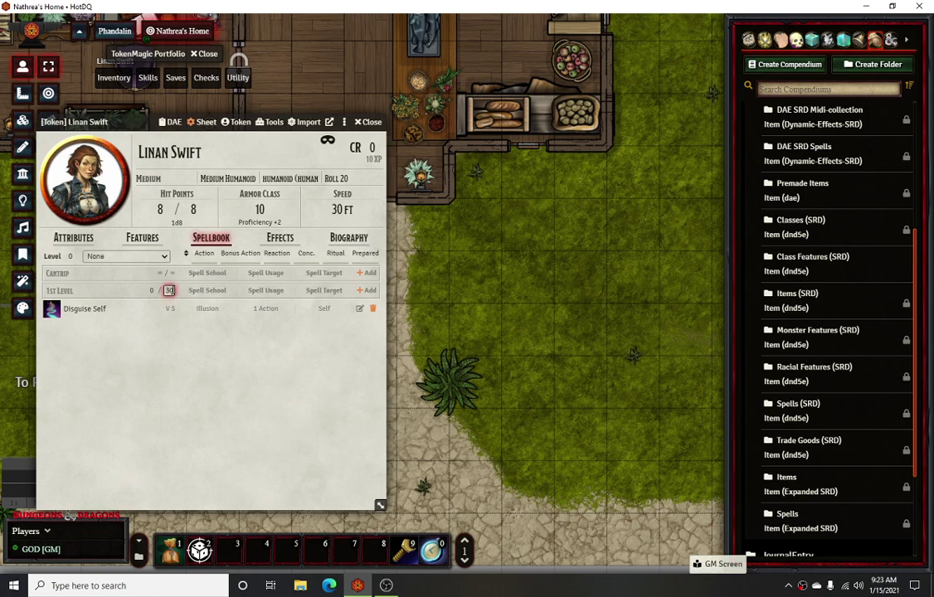
key(BackSpace)
click(149, 290)
text(3)
key(Return)
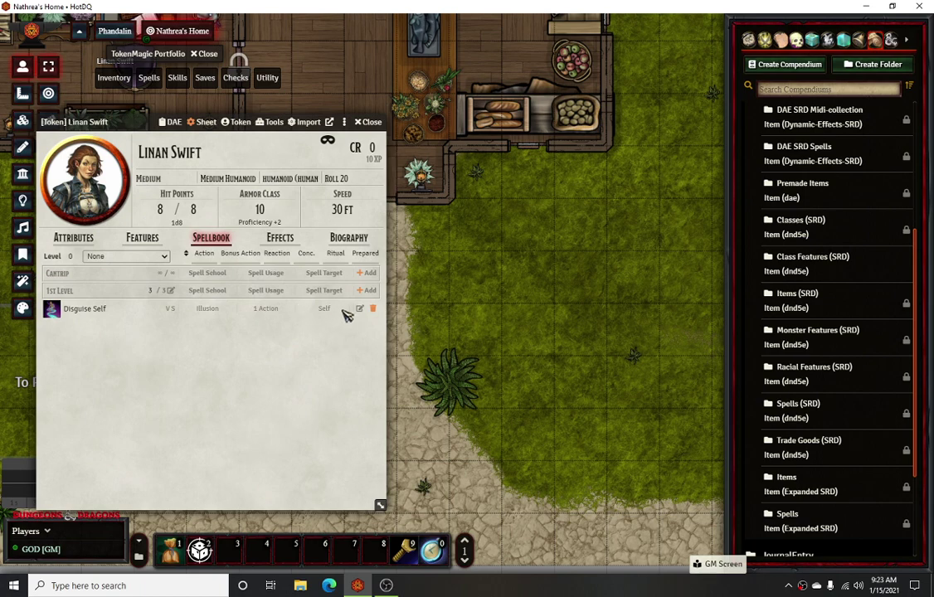
Move the sheet slightly right and show the Items directory's Spells folder
drag(127, 123, 186, 118)
click(813, 41)
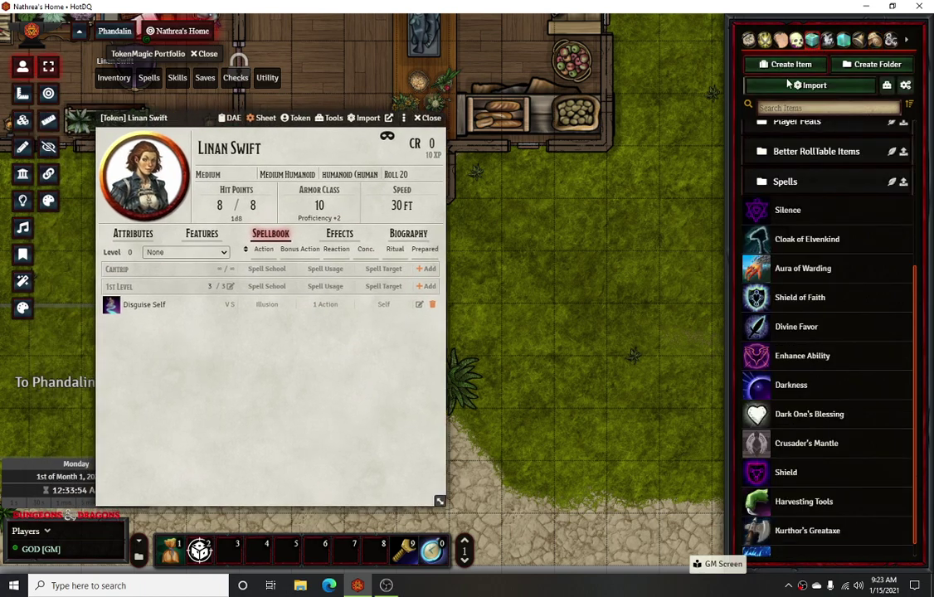
scroll(772, 264, down, 1)
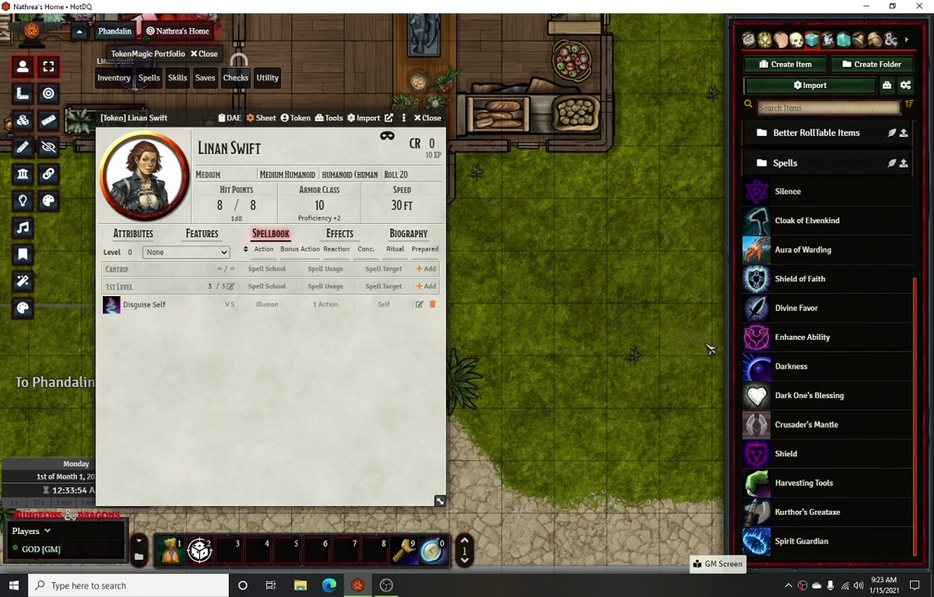
click(419, 305)
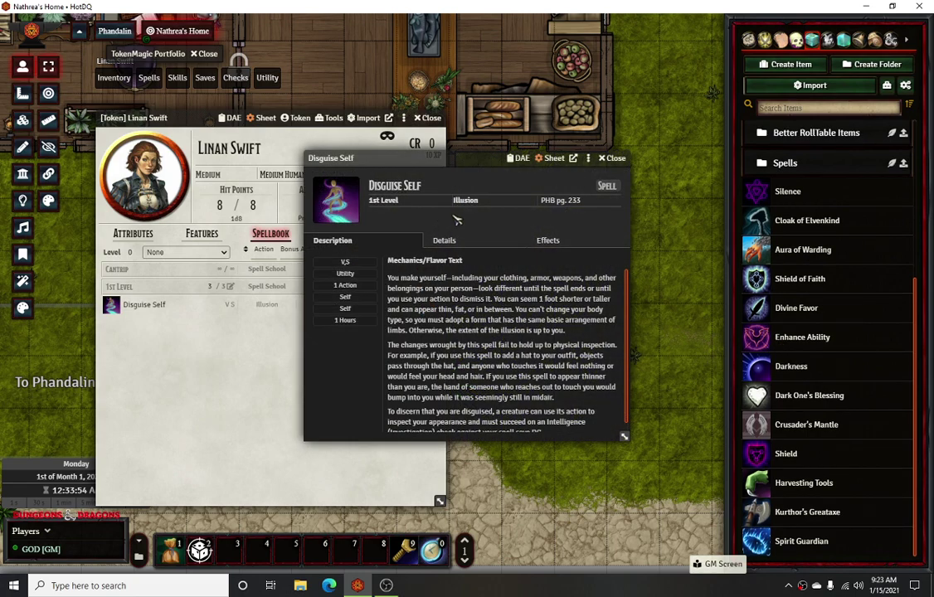
click(518, 158)
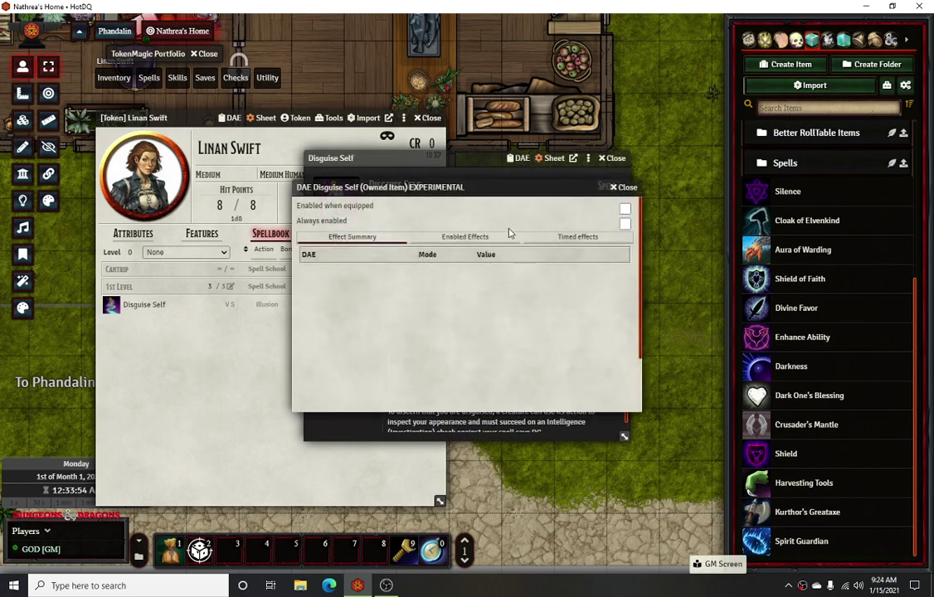
click(624, 187)
click(612, 158)
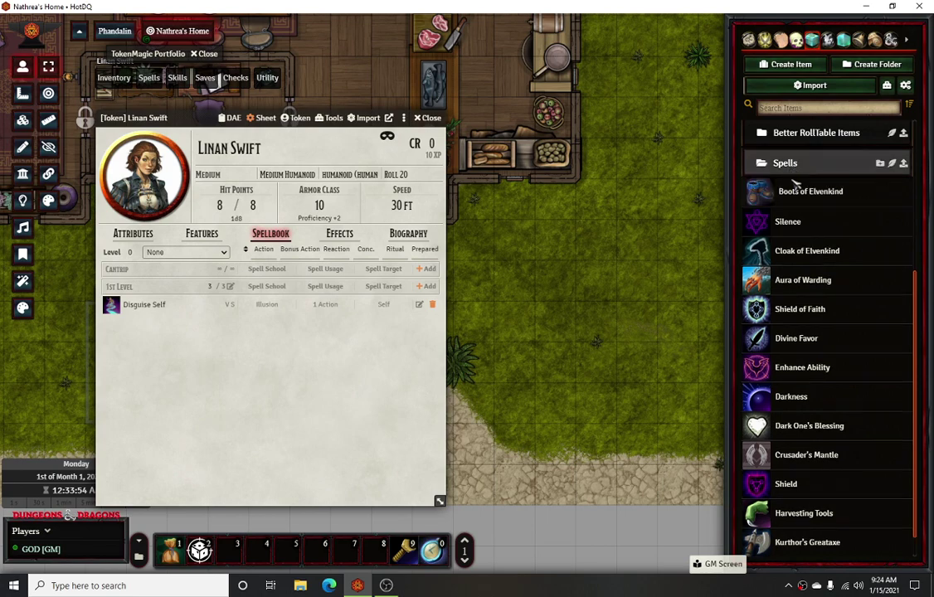
Copy Disguise Self into the world's Spells item folder and view its effects
drag(133, 305, 777, 199)
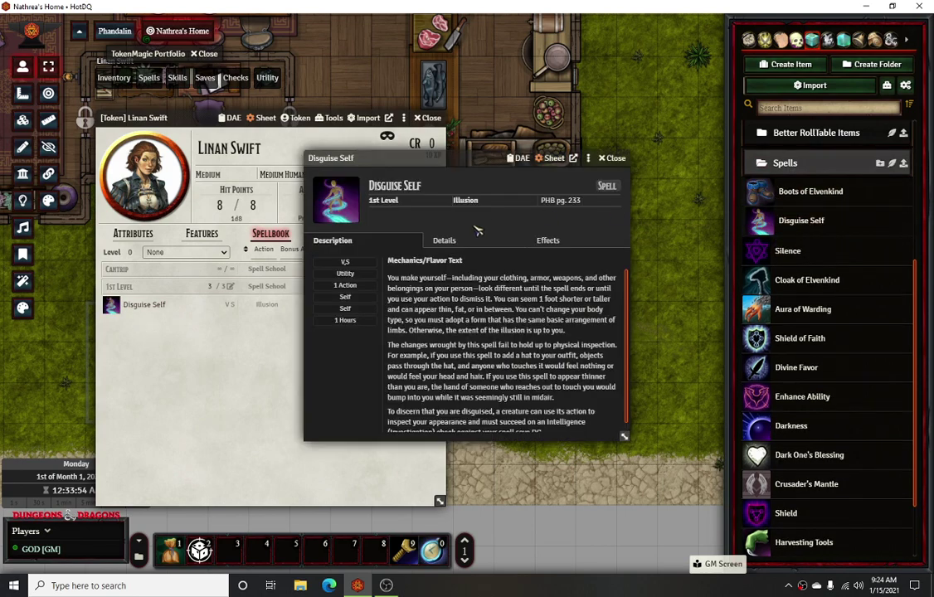
click(550, 240)
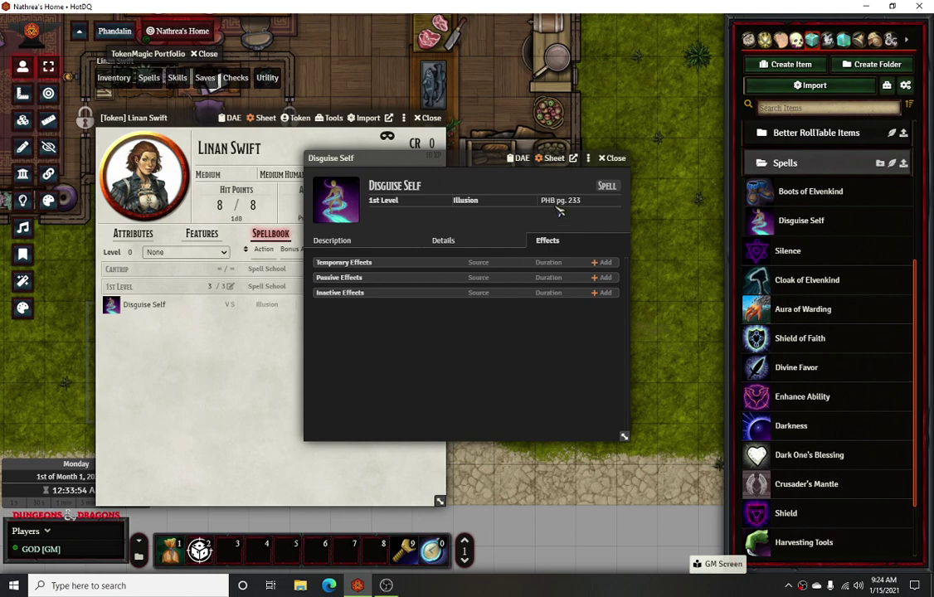
click(521, 158)
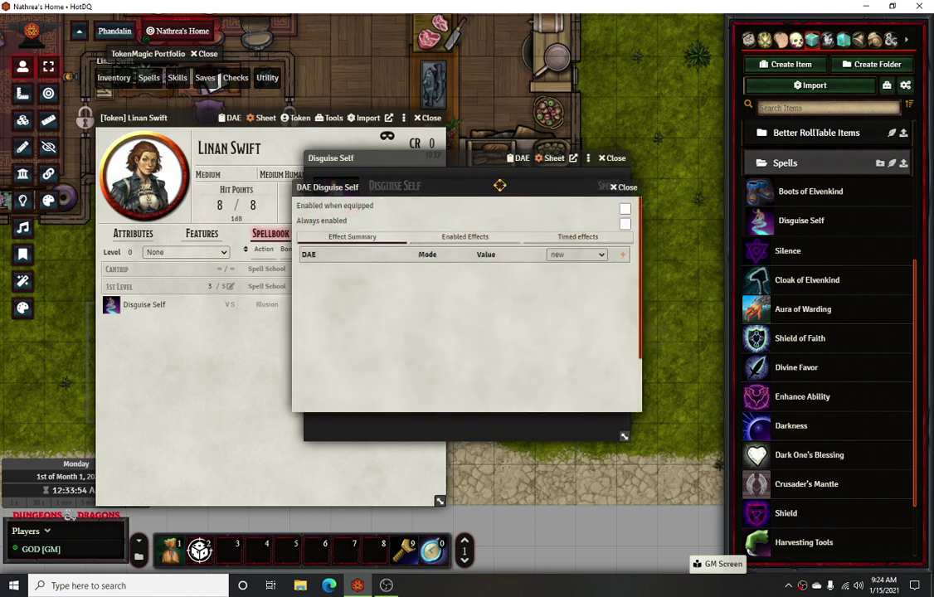
click(635, 188)
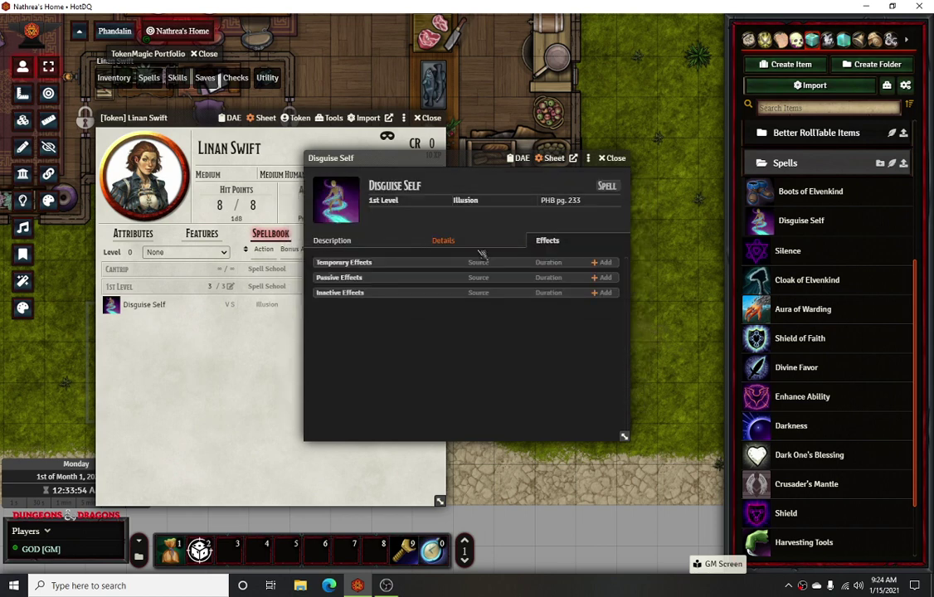
Add a passive New Effect to Disguise Self and open its configuration
click(605, 278)
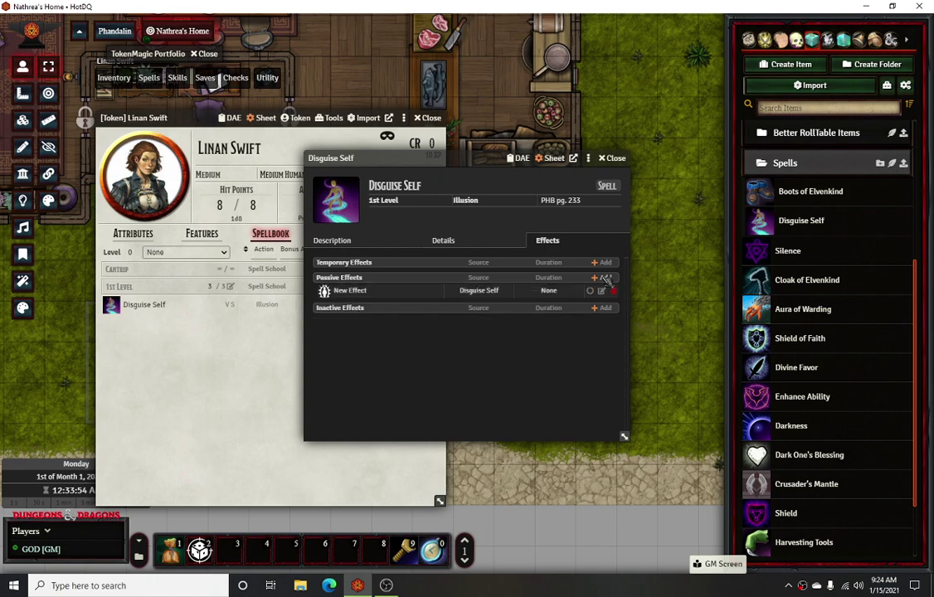
click(602, 291)
click(363, 166)
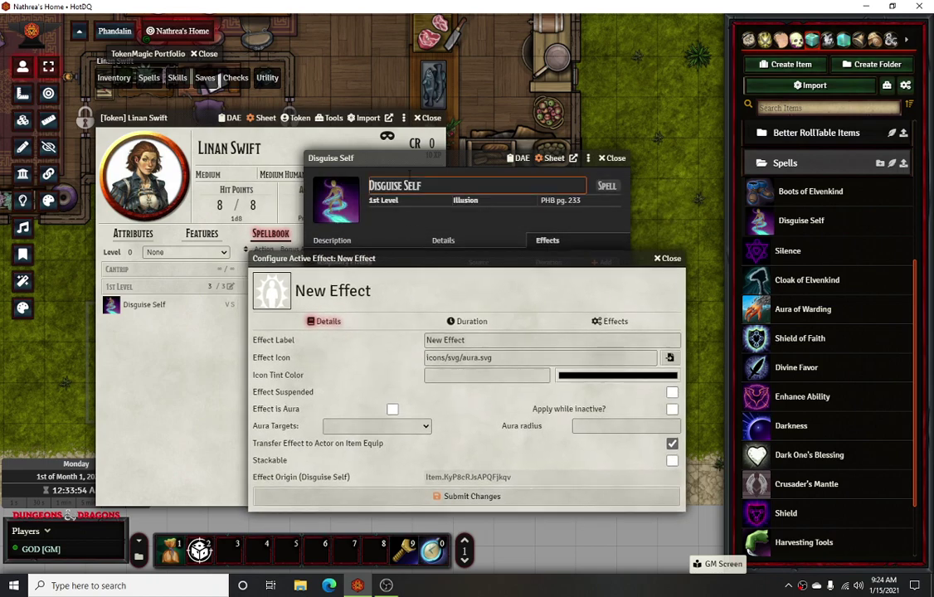
Set the effect icon to the wind-grasp-eerie-2 image path
drag(387, 139, 358, 101)
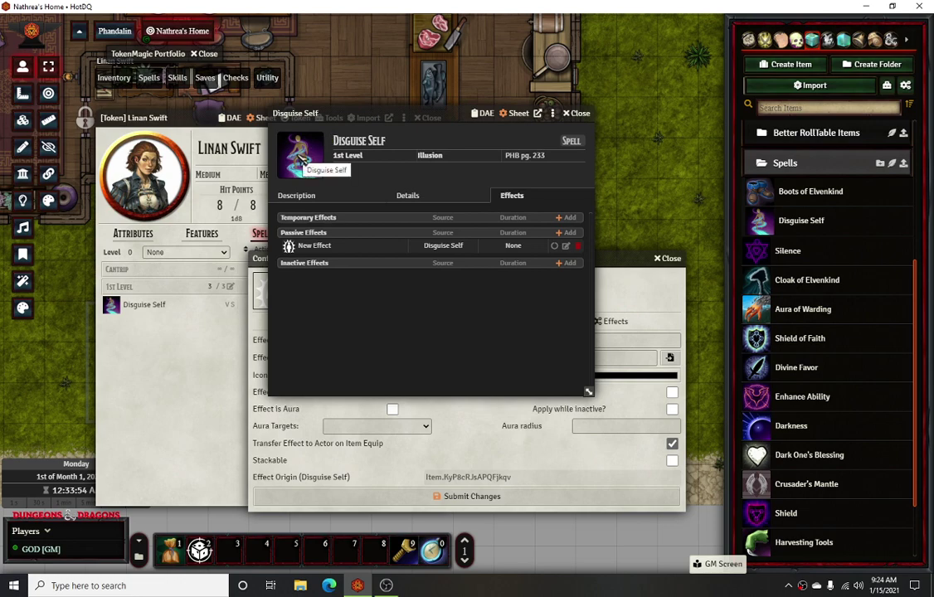
click(301, 160)
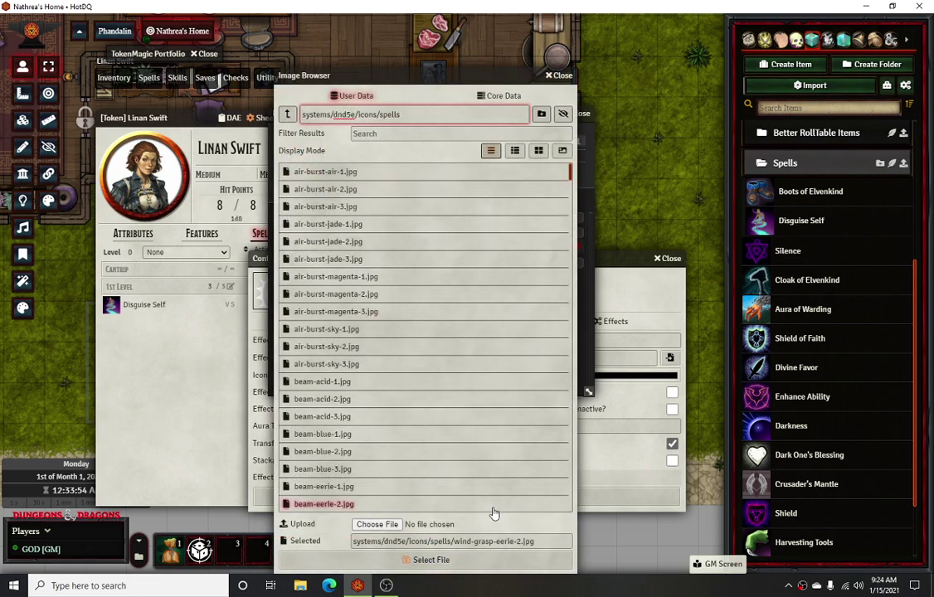
triple_click(508, 542)
key(ctrl+c)
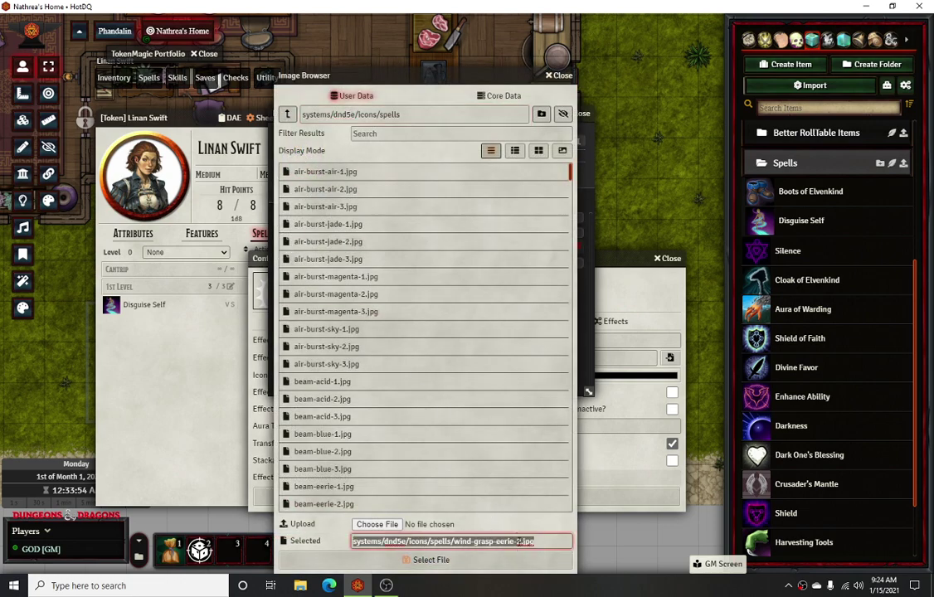
click(601, 451)
click(463, 358)
triple_click(462, 357)
key(ctrl+v)
Rename the effect label from New Effect to Disguise Self
double_click(462, 340)
key(ctrl+a)
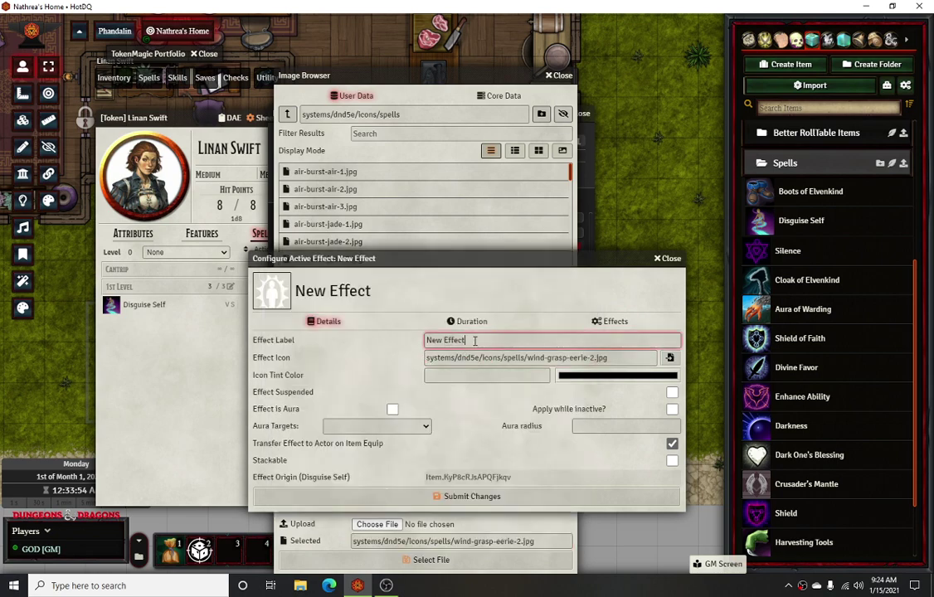
text(Disguise Self)
click(473, 391)
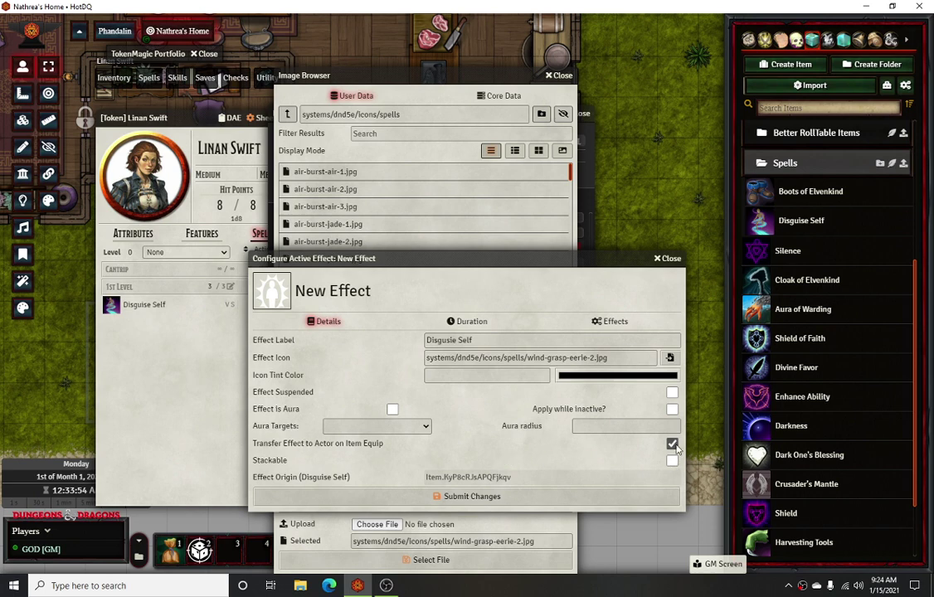
Give the effect a 3600-second duration, submit it, and close the Image Browser
click(460, 322)
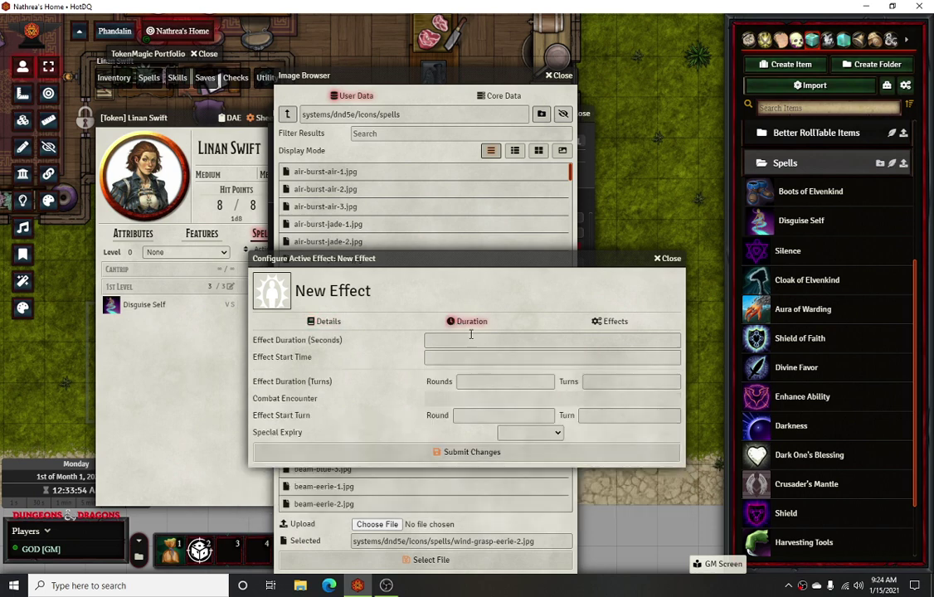
click(466, 338)
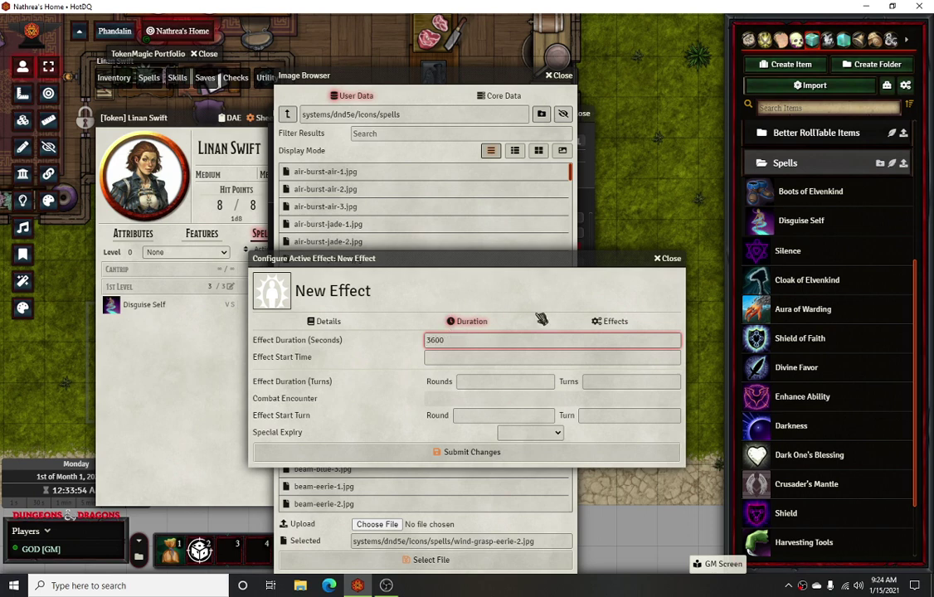
click(612, 321)
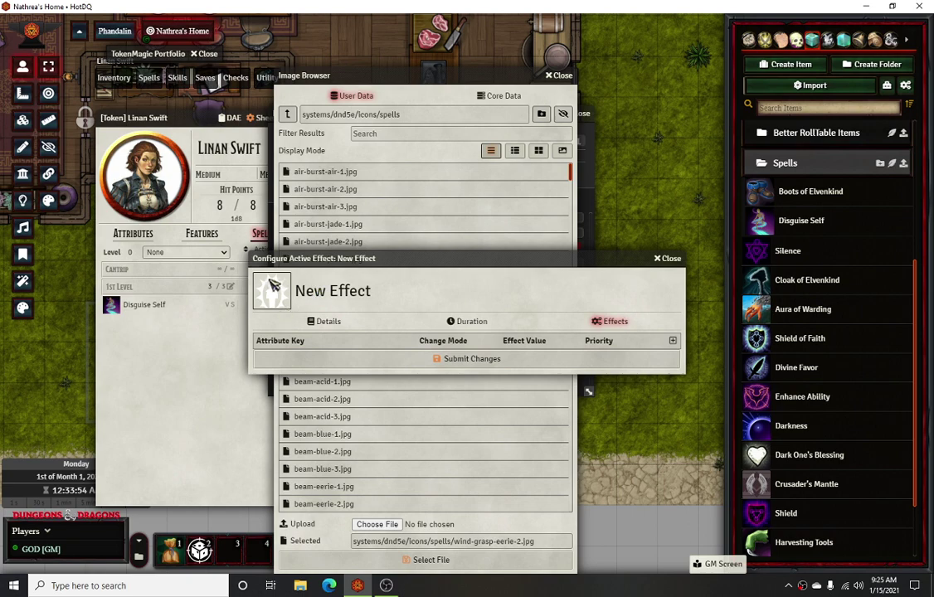
click(455, 365)
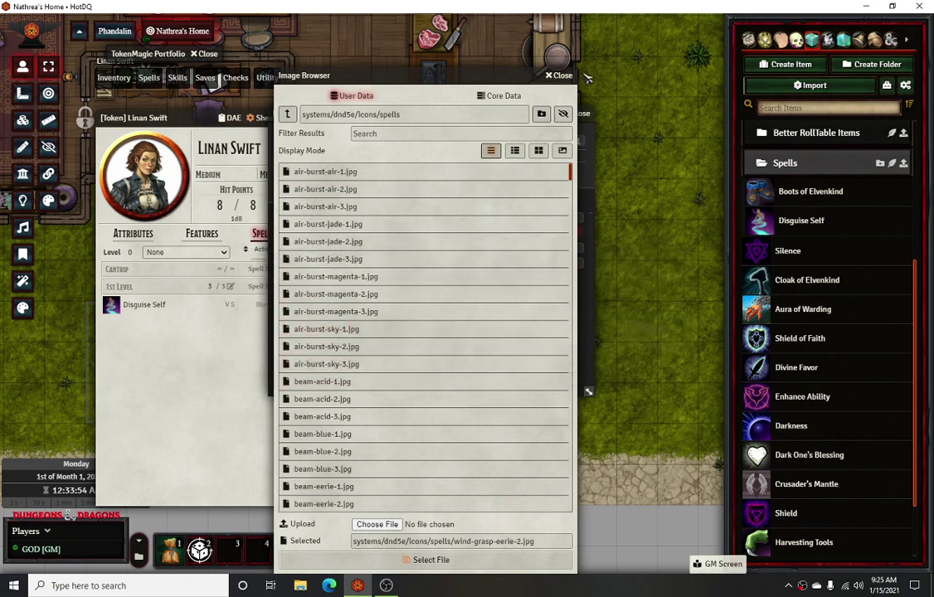
click(563, 77)
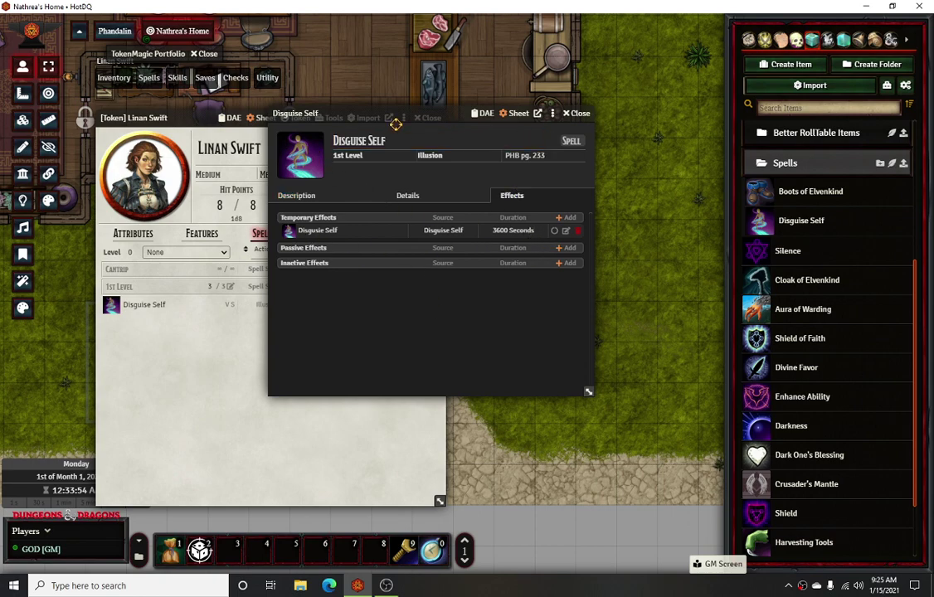
Delete the old Disguise Self and drag the updated copy into Linan Swift's spellbook
click(578, 113)
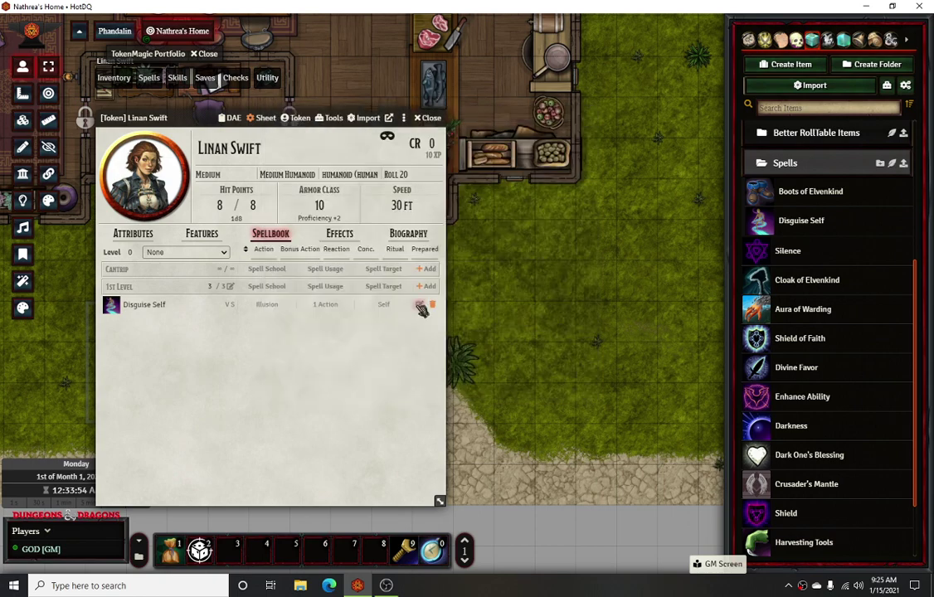
click(426, 306)
click(398, 322)
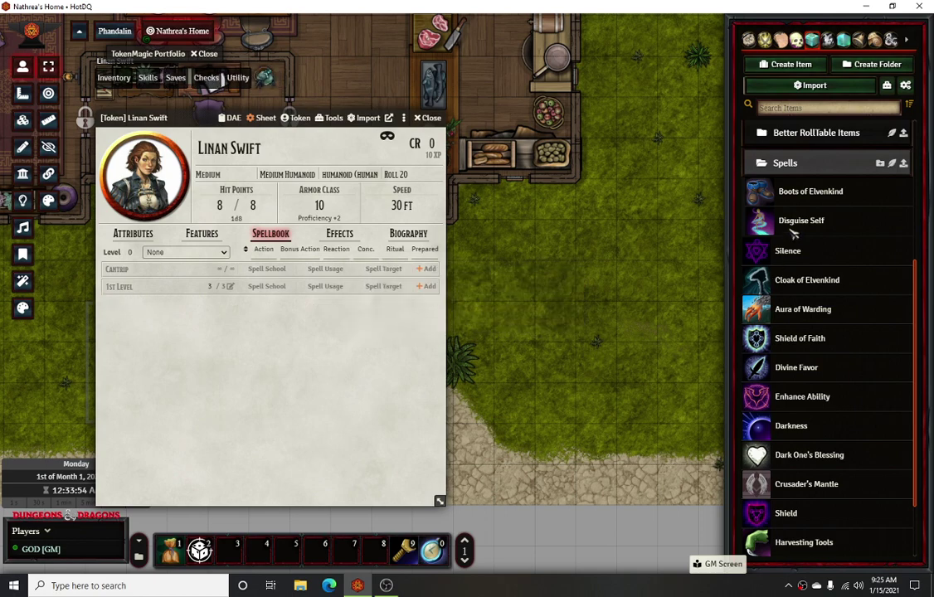
drag(801, 220, 249, 309)
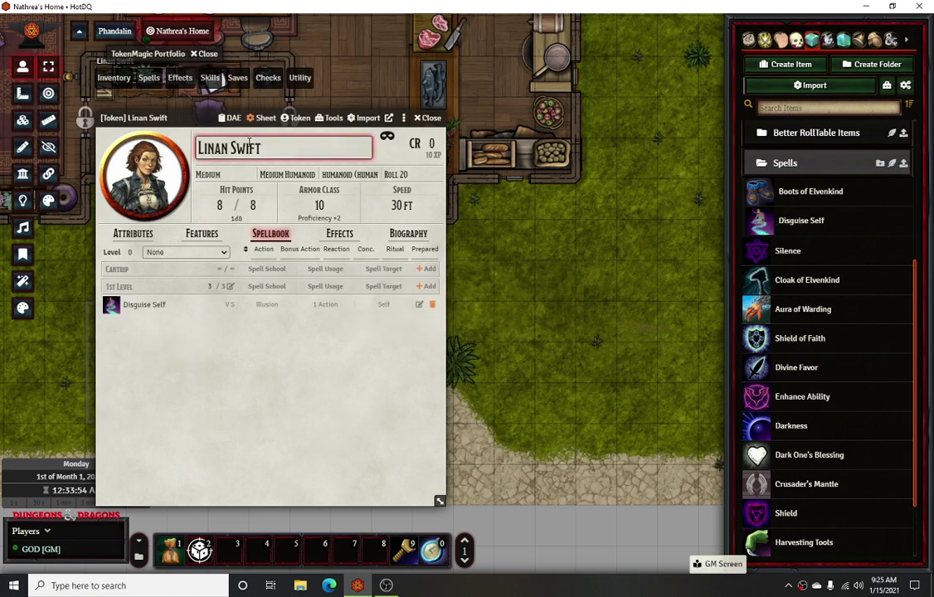
drag(189, 126, 189, 113)
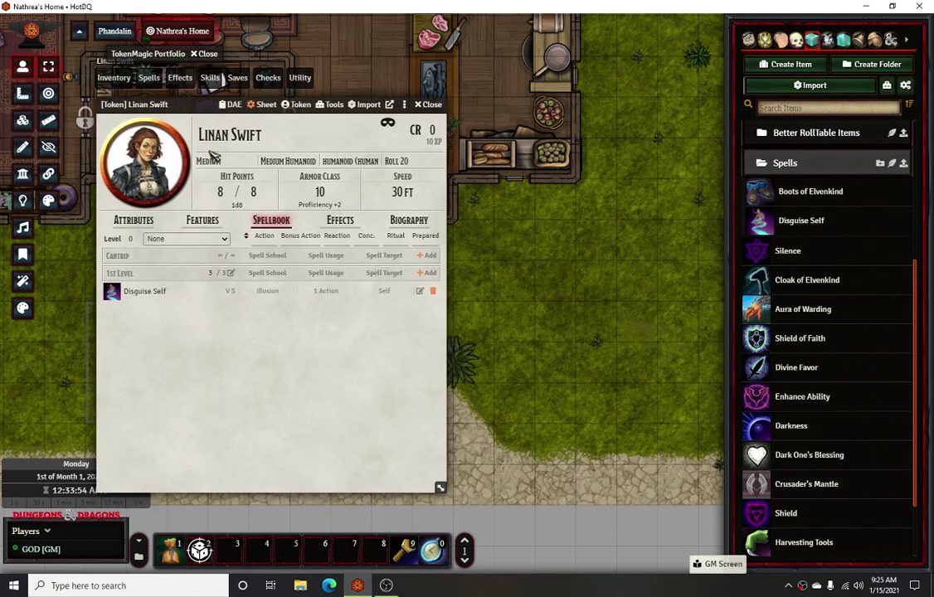
Set Disguise Self's On Use Macro to 'Disguise Self' and close its sheet
click(419, 291)
click(399, 241)
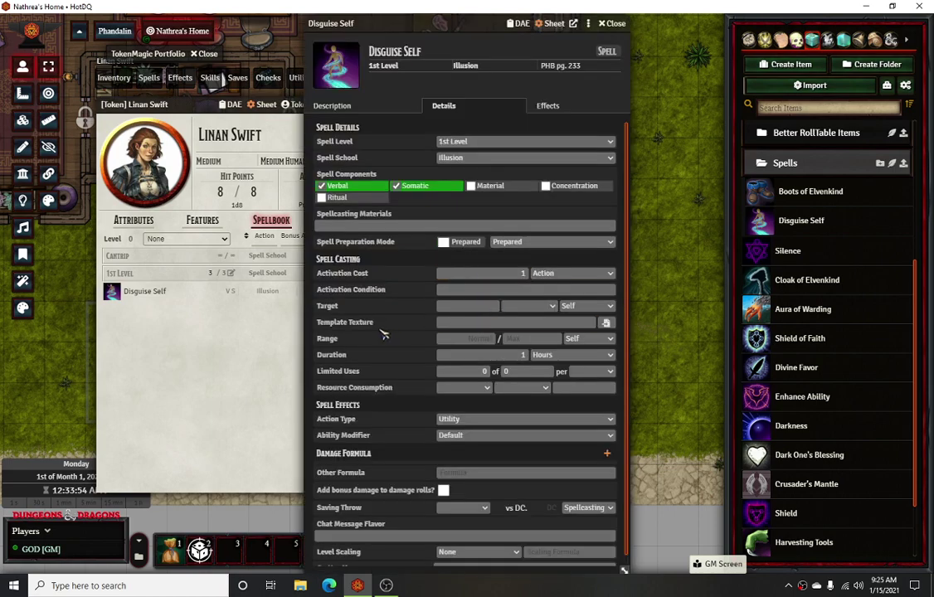
scroll(389, 334, down, 1)
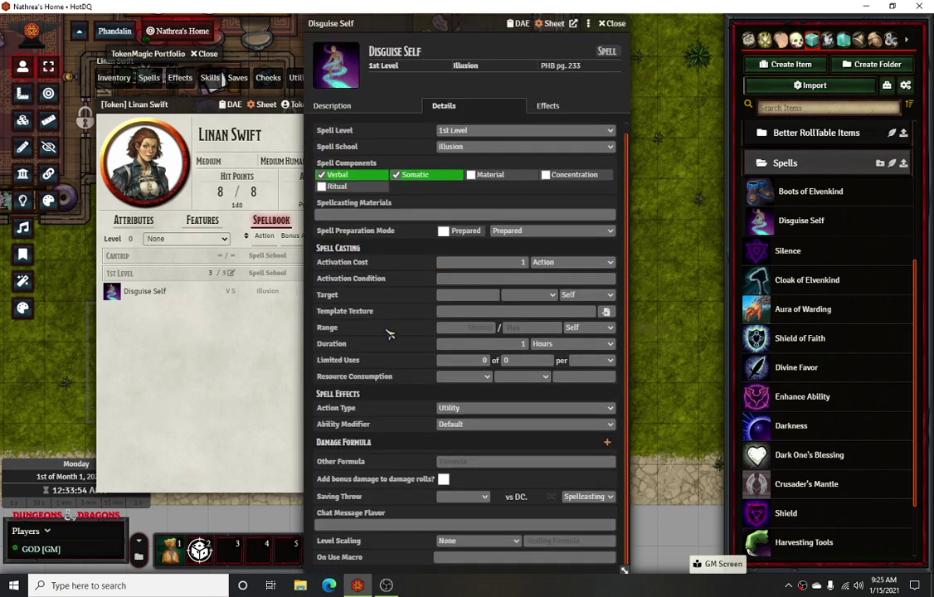
click(455, 559)
click(615, 24)
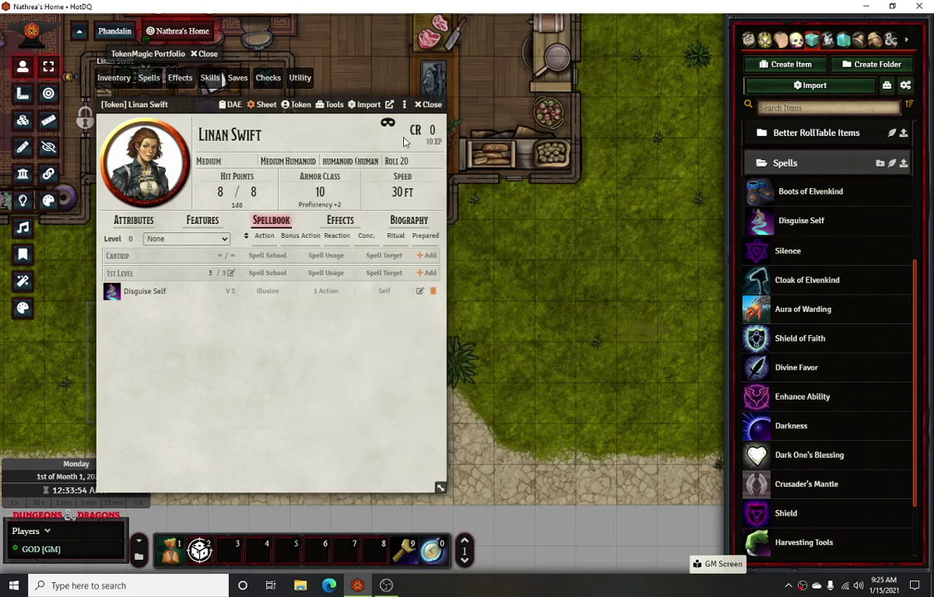
Move the sheet aside, collapse the Item folder, and expand Default to list TokenMagic Portfolio
drag(179, 104, 447, 44)
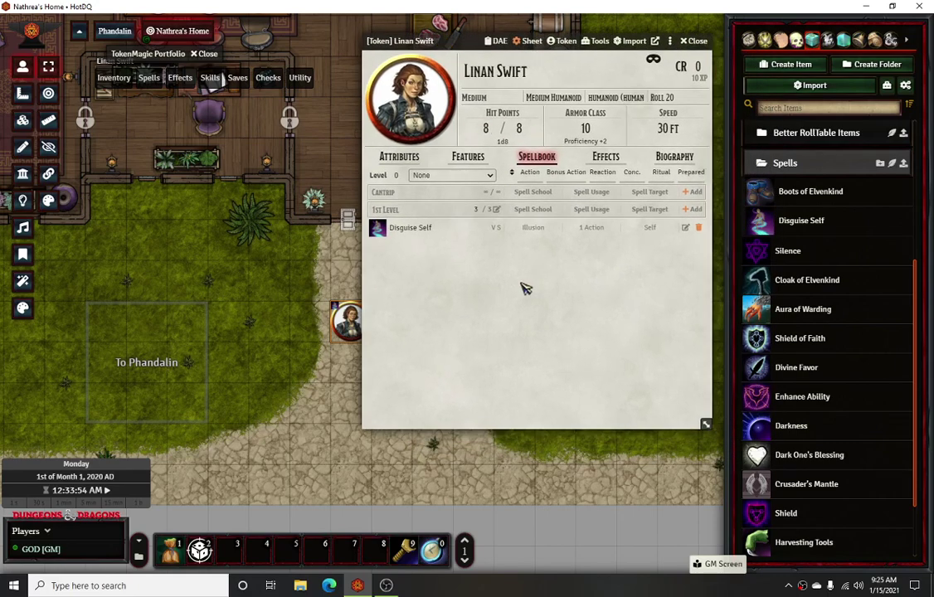
drag(112, 53, 113, 138)
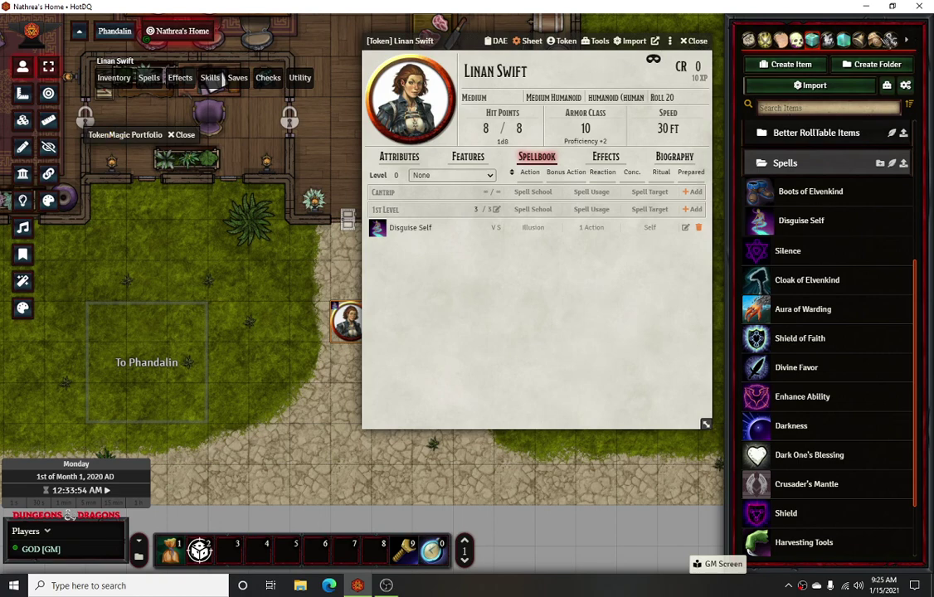
click(874, 39)
scroll(863, 234, up, 10)
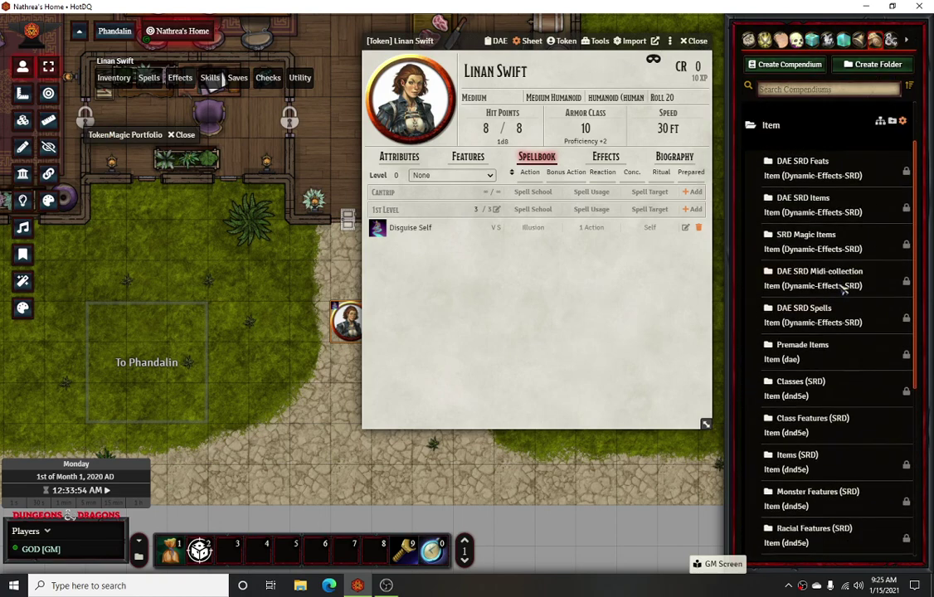
click(788, 142)
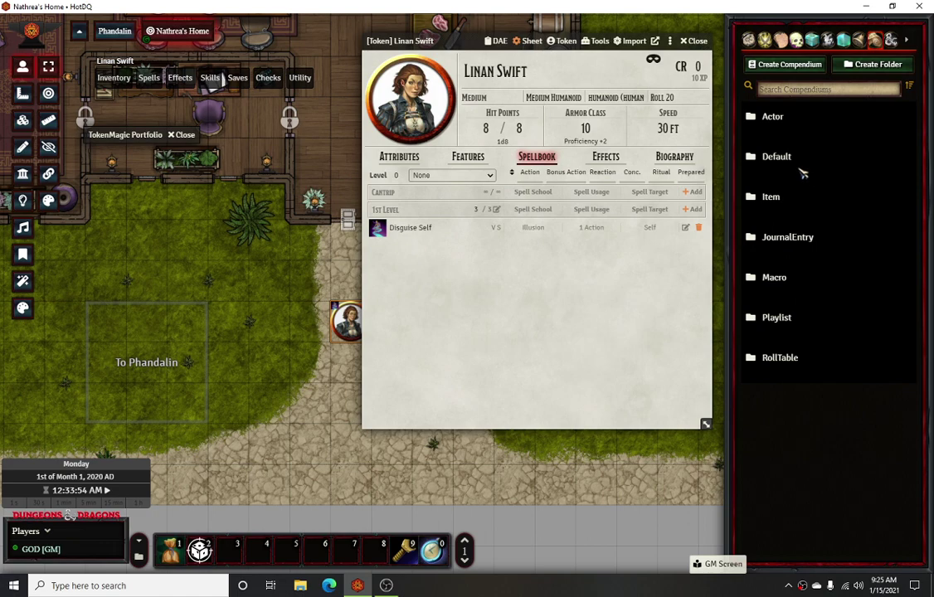
click(792, 161)
scroll(780, 365, down, 5)
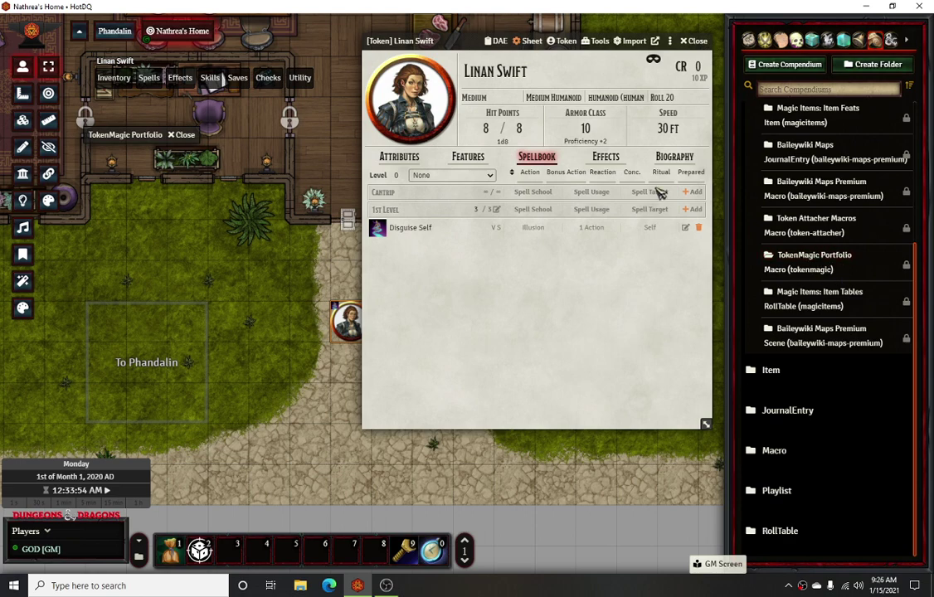
Expand the TokenMagic Portfolio list and place the Delete filters on Selected macro on the hotbar
double_click(129, 135)
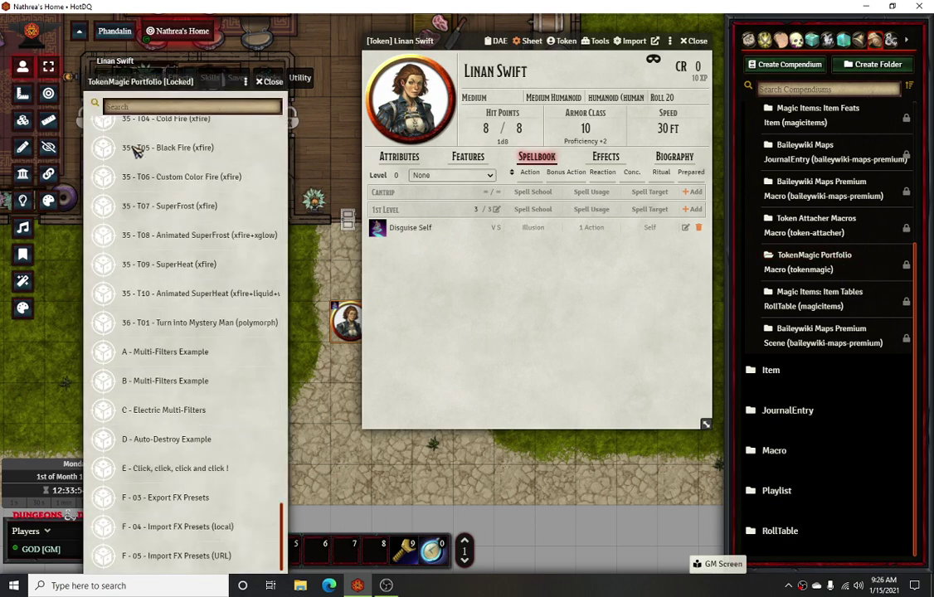
scroll(211, 199, up, 10)
scroll(212, 199, up, 20)
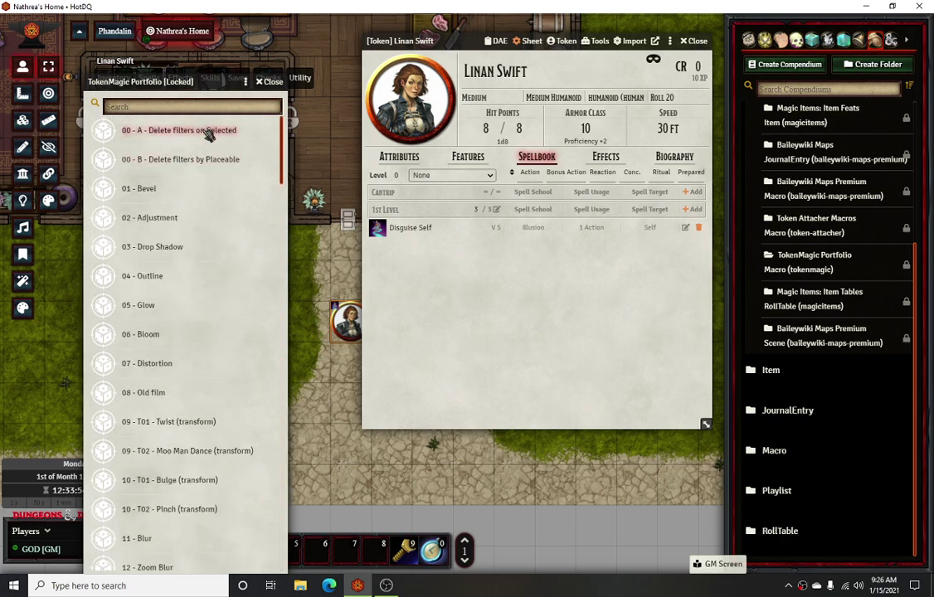
drag(144, 118, 341, 552)
Add the '36 - T01 - Turn into Mystery Man' polymorph macro to the hotbar and close the portfolio
scroll(276, 187, down, 4)
drag(283, 194, 303, 527)
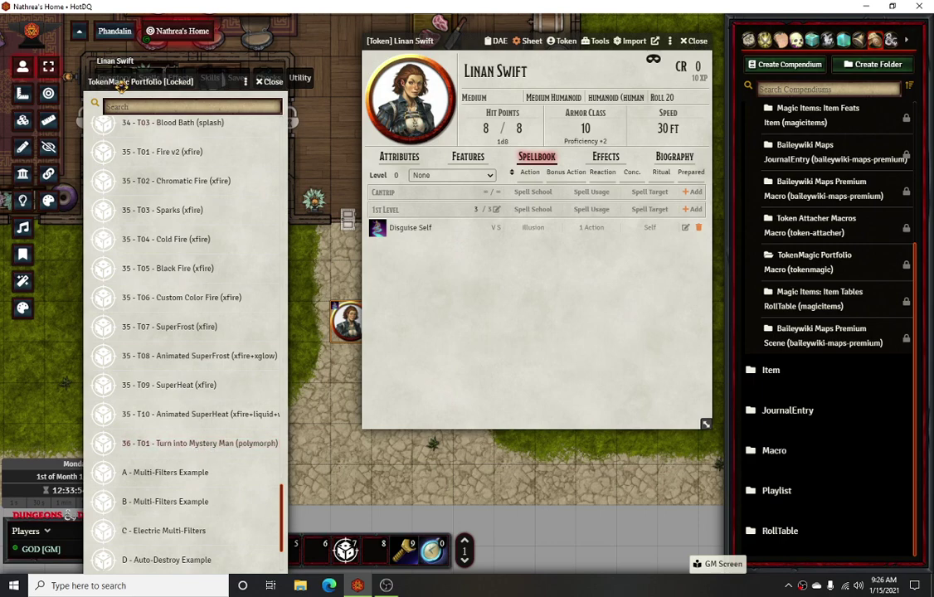
drag(110, 80, 60, 22)
drag(172, 386, 317, 549)
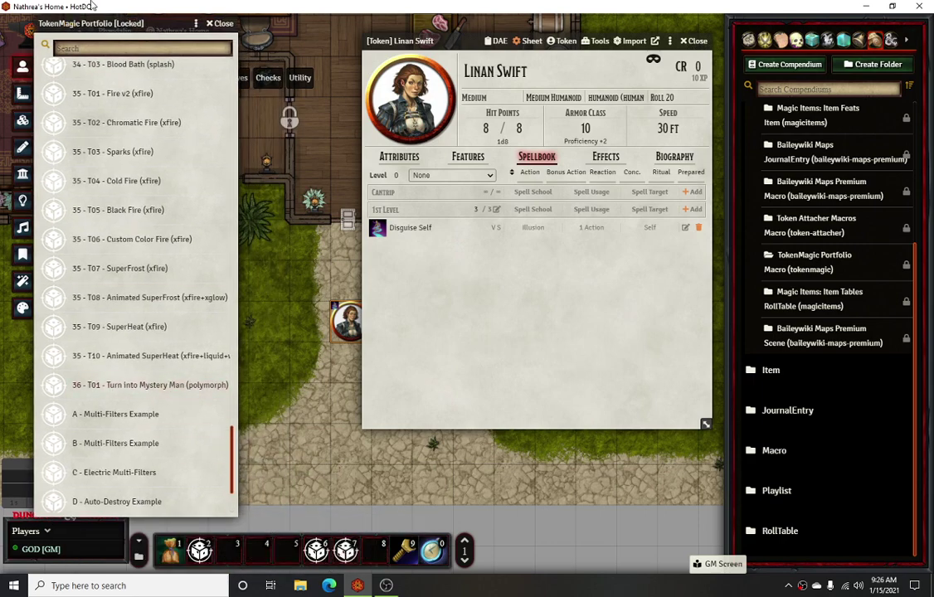
click(217, 23)
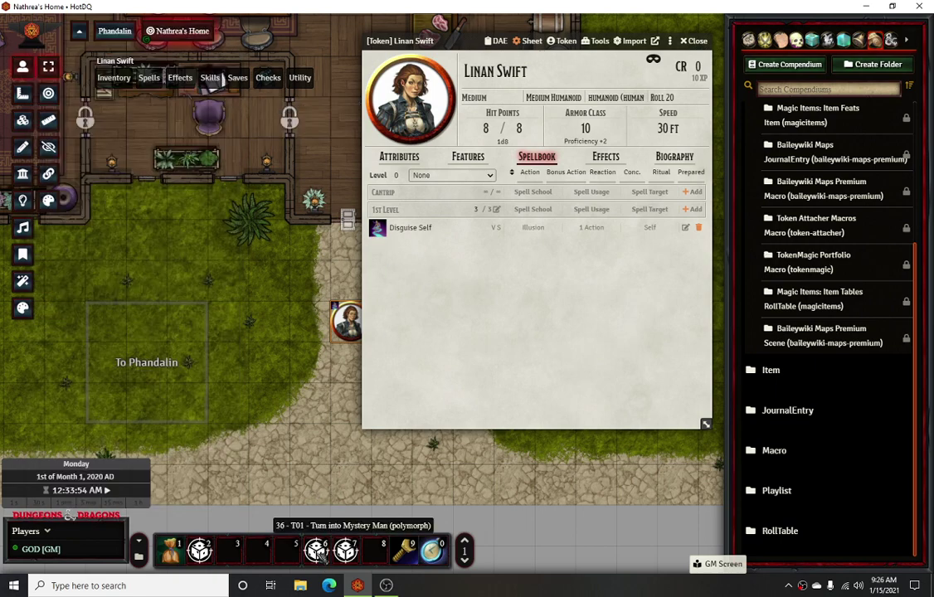